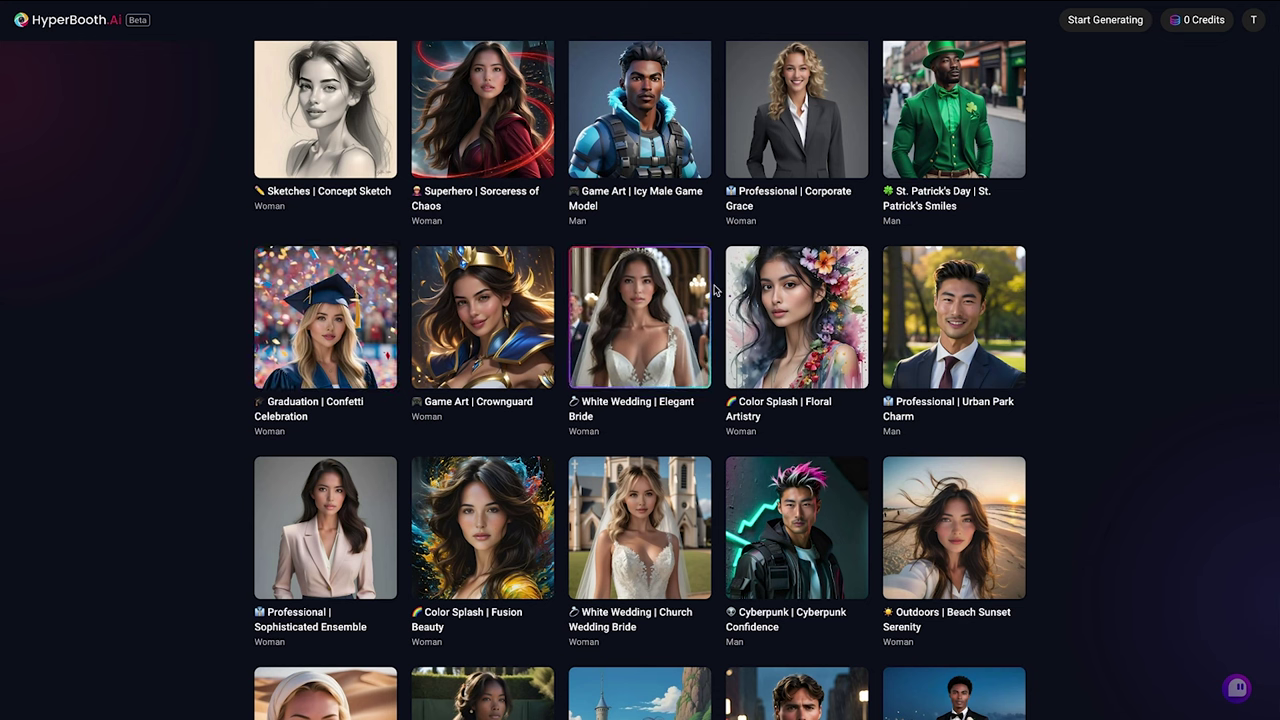
Step: Generate Urban Park Charm portraits from the selfie, then run the grey-suit prompt in Leonardo.Ai
left_click(954, 317)
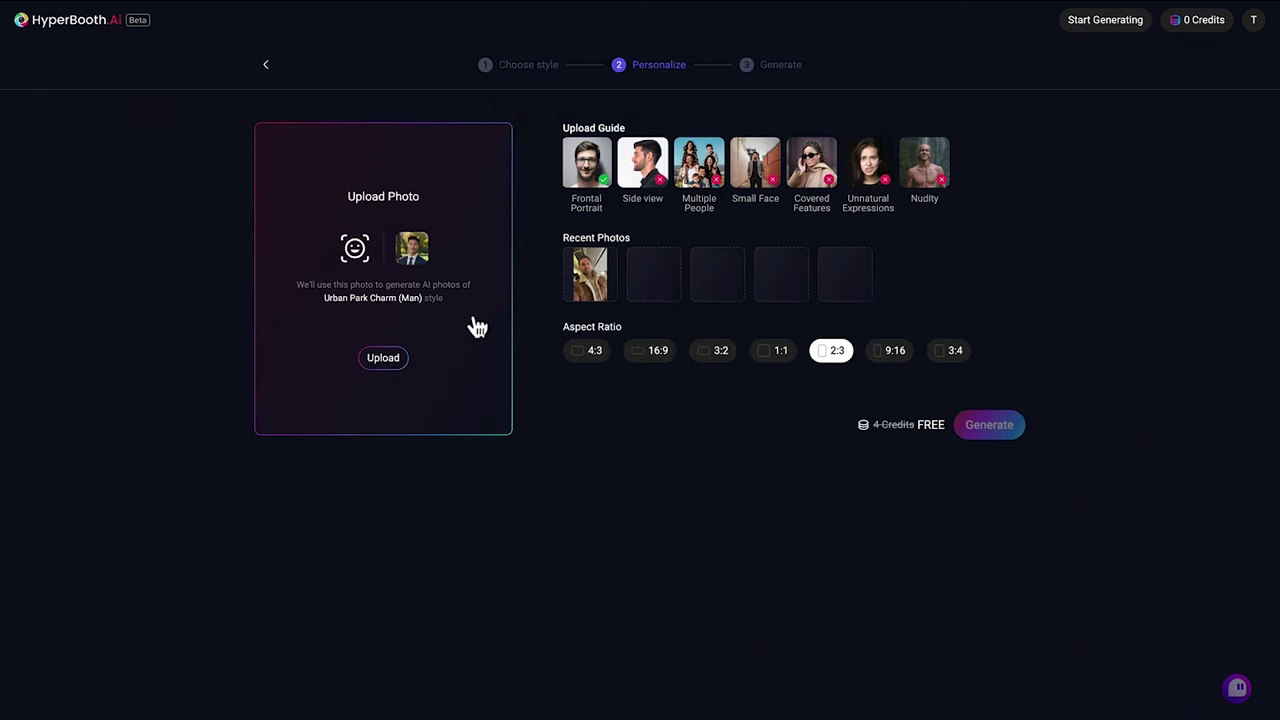
left_click(386, 359)
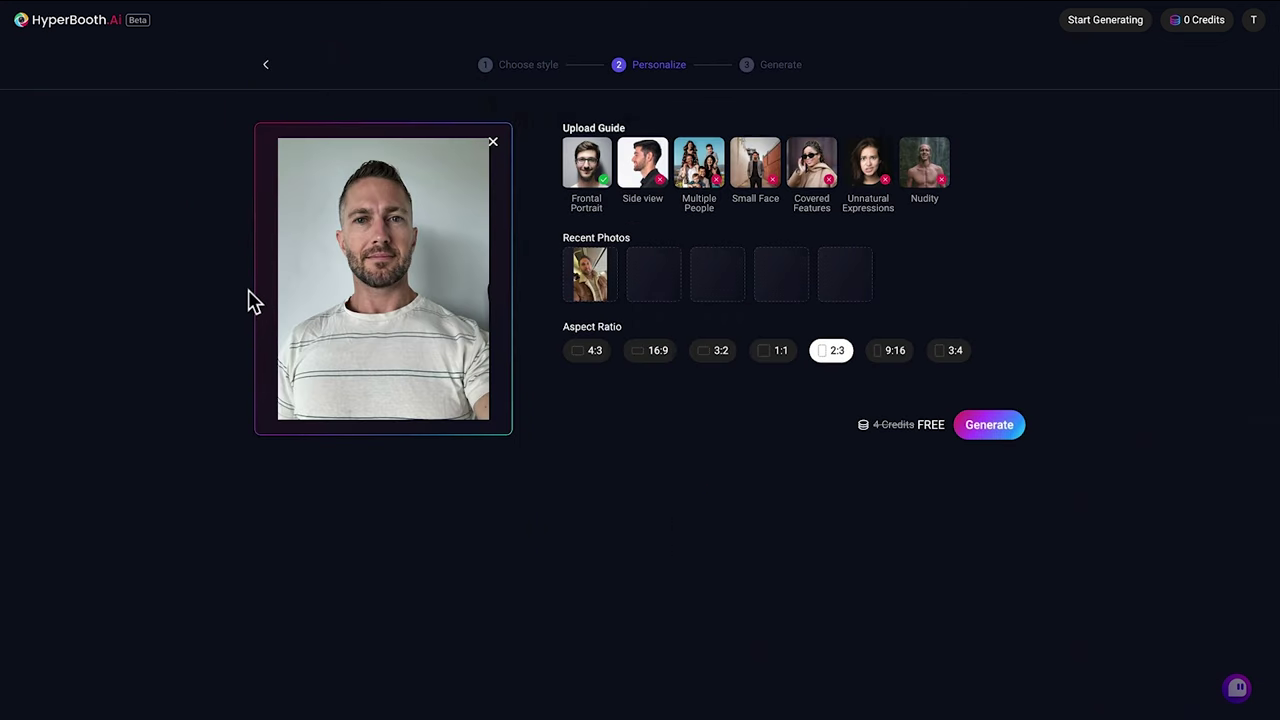
left_click(988, 428)
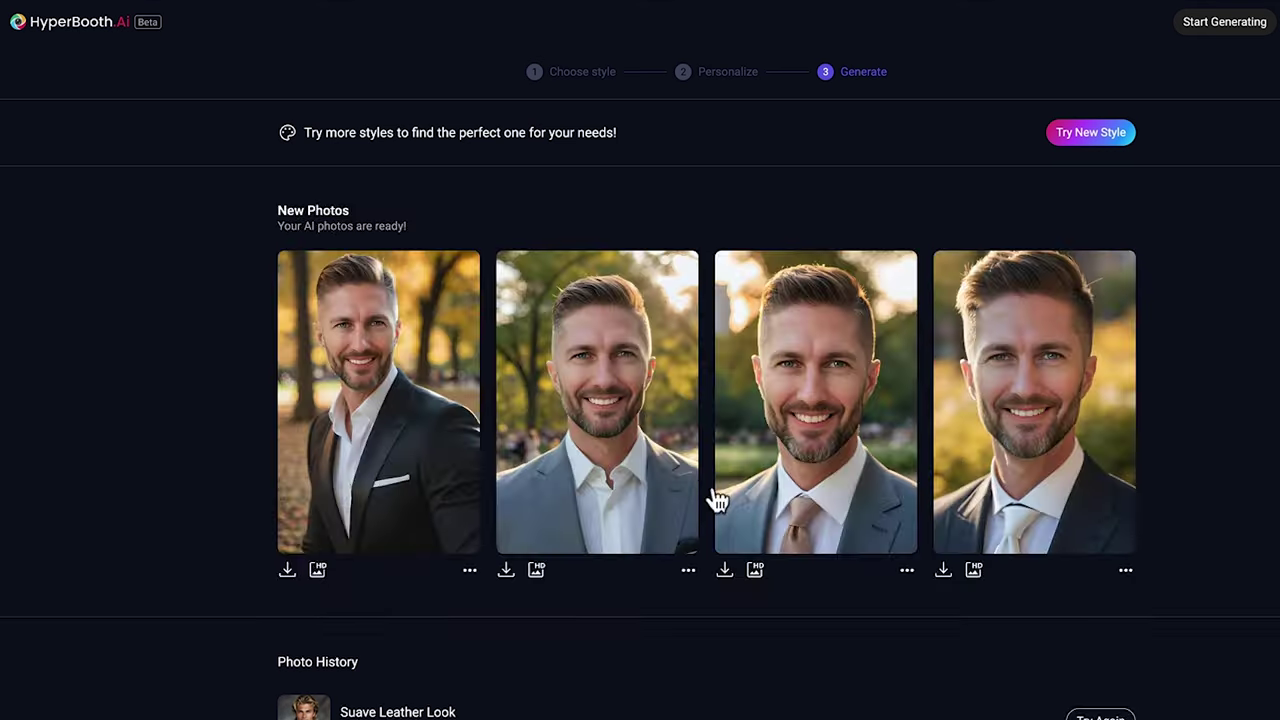
left_click(331, 409)
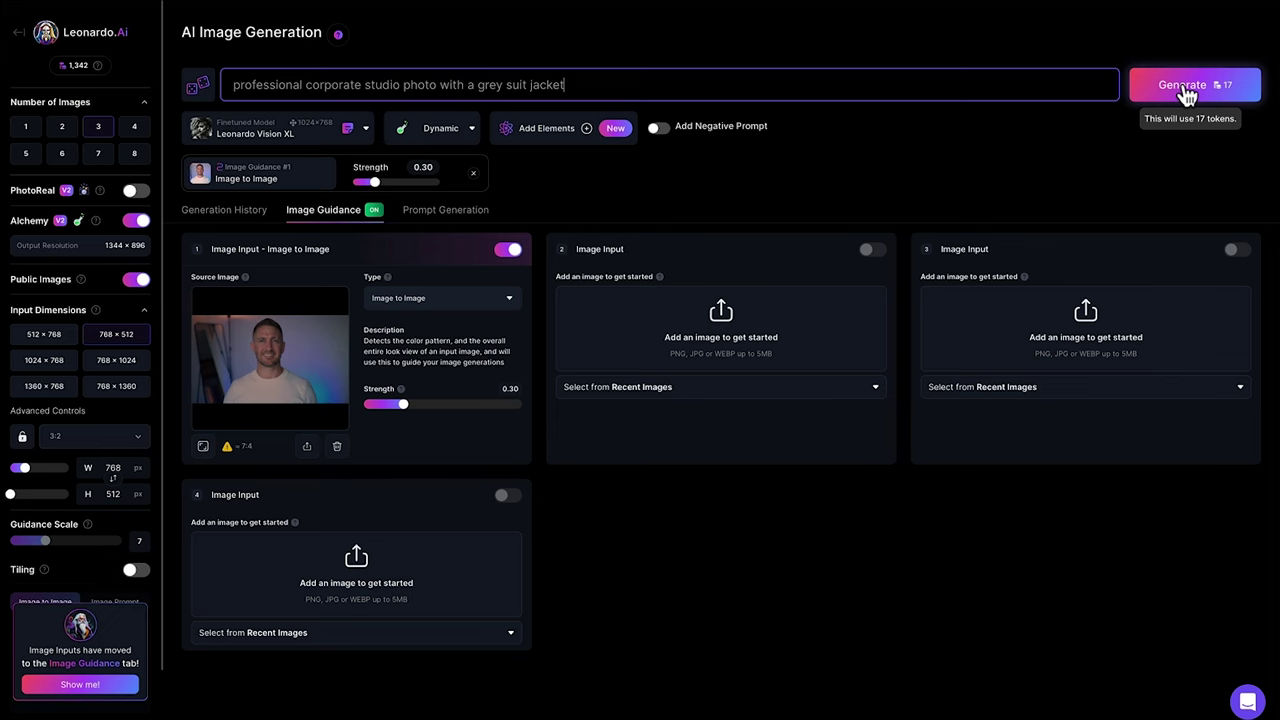
left_click(1180, 86)
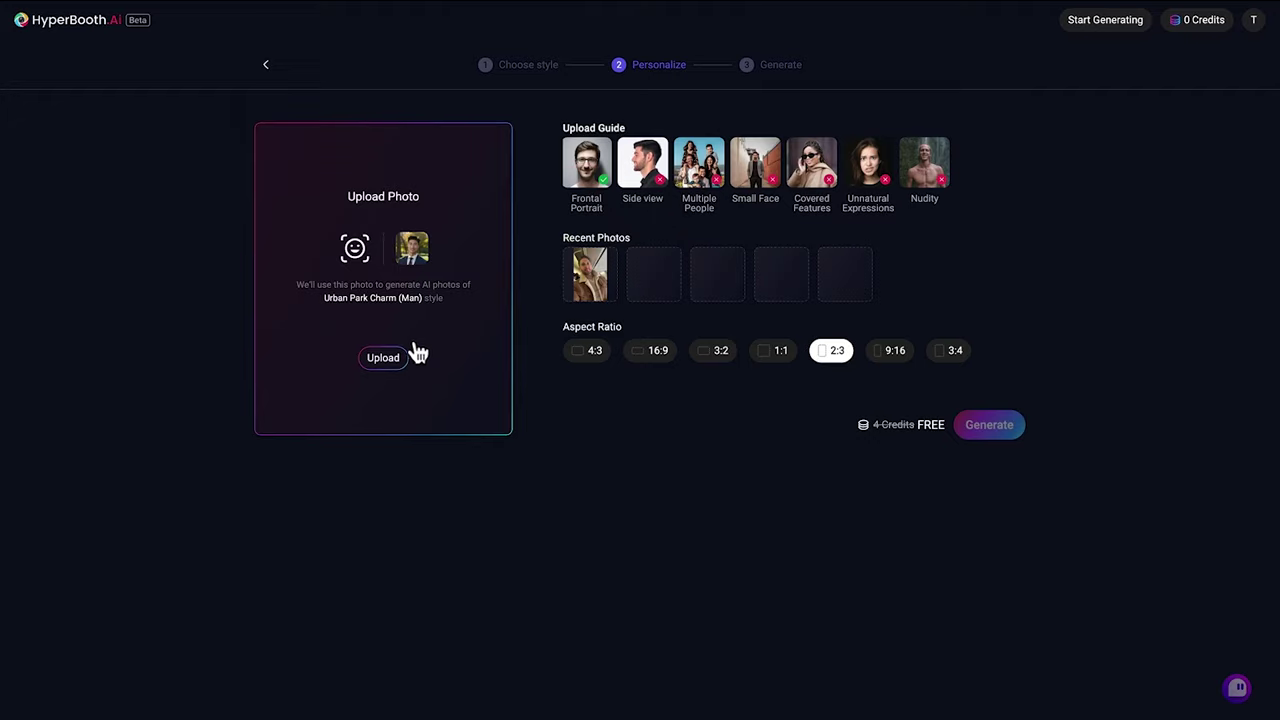
Step: Upload a selfie and enlarge the second Urban Park Charm result
left_click(392, 356)
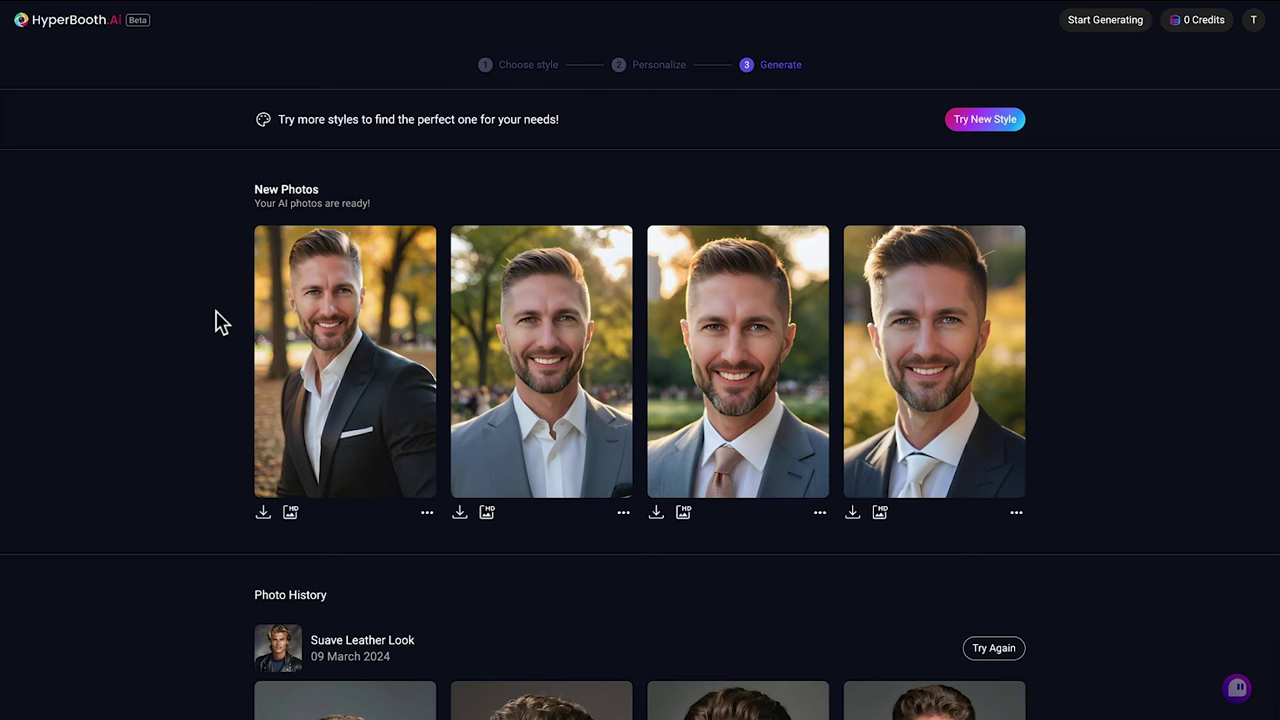
left_click(500, 245)
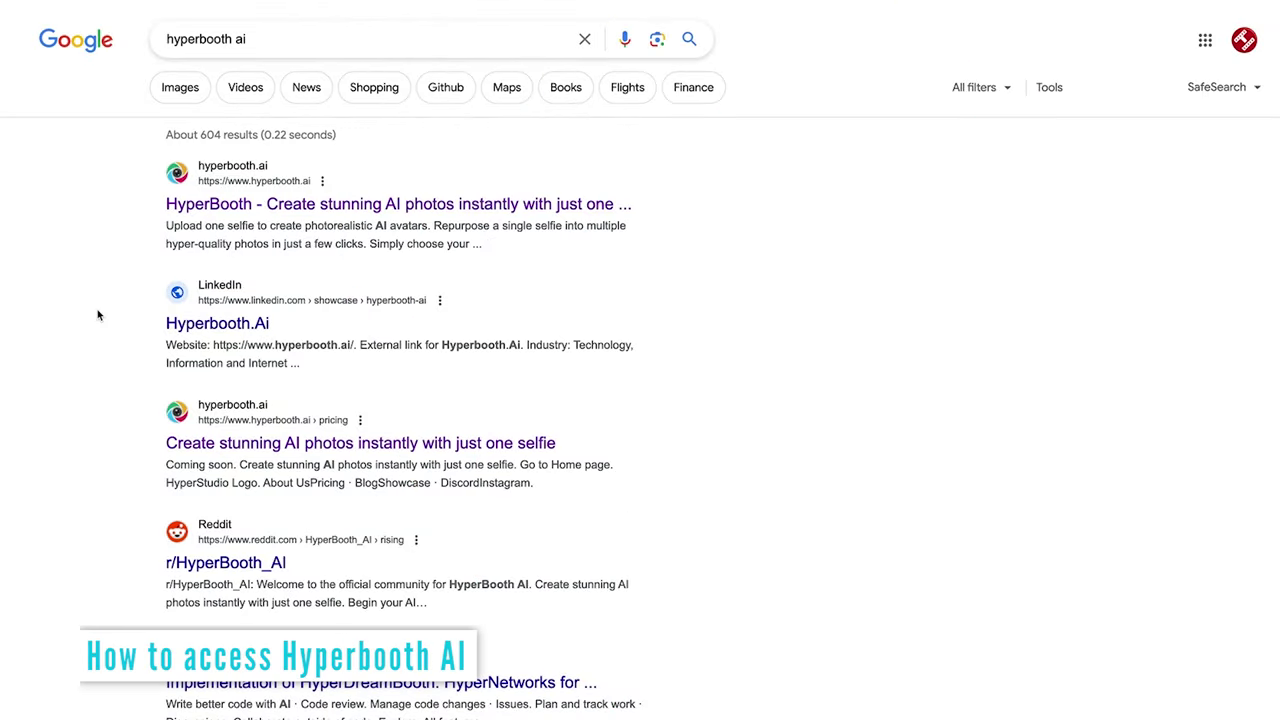
Step: Open HyperBooth from the first 'hyperbooth ai' Google result and highlight its headline
left_click(231, 39)
left_click(112, 162)
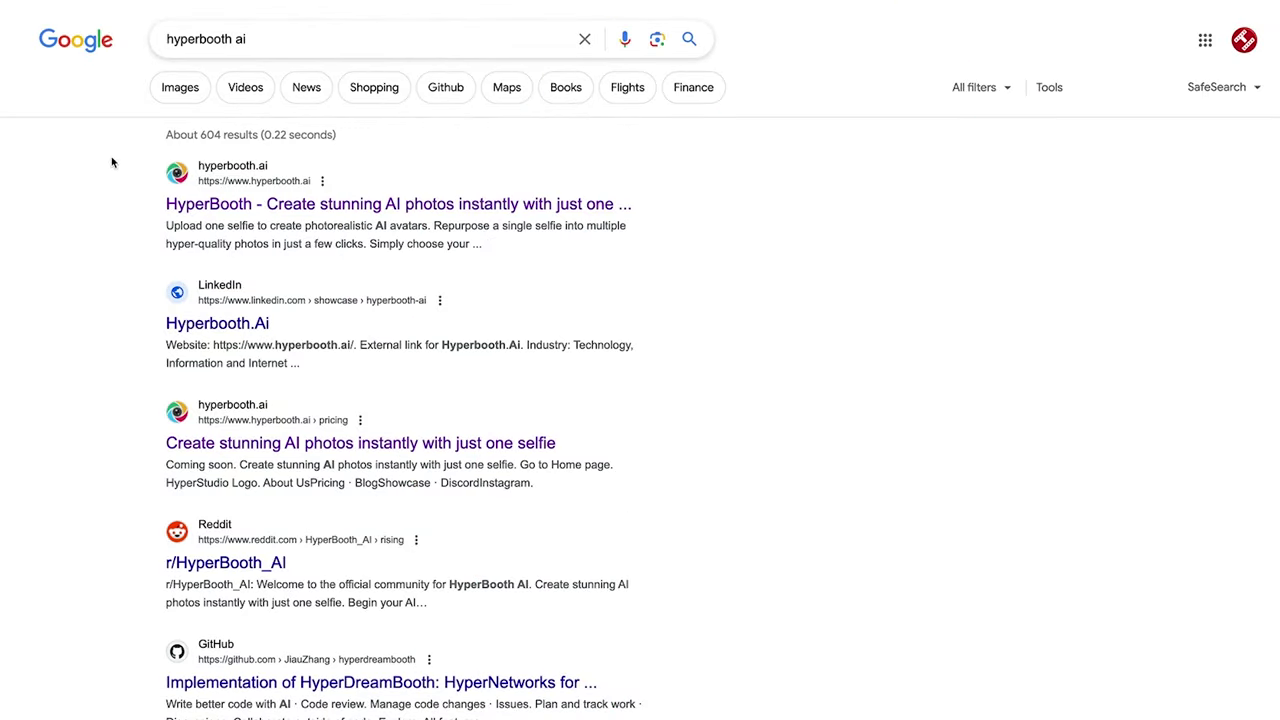
left_click(229, 204)
left_click_drag(255, 100, 464, 173)
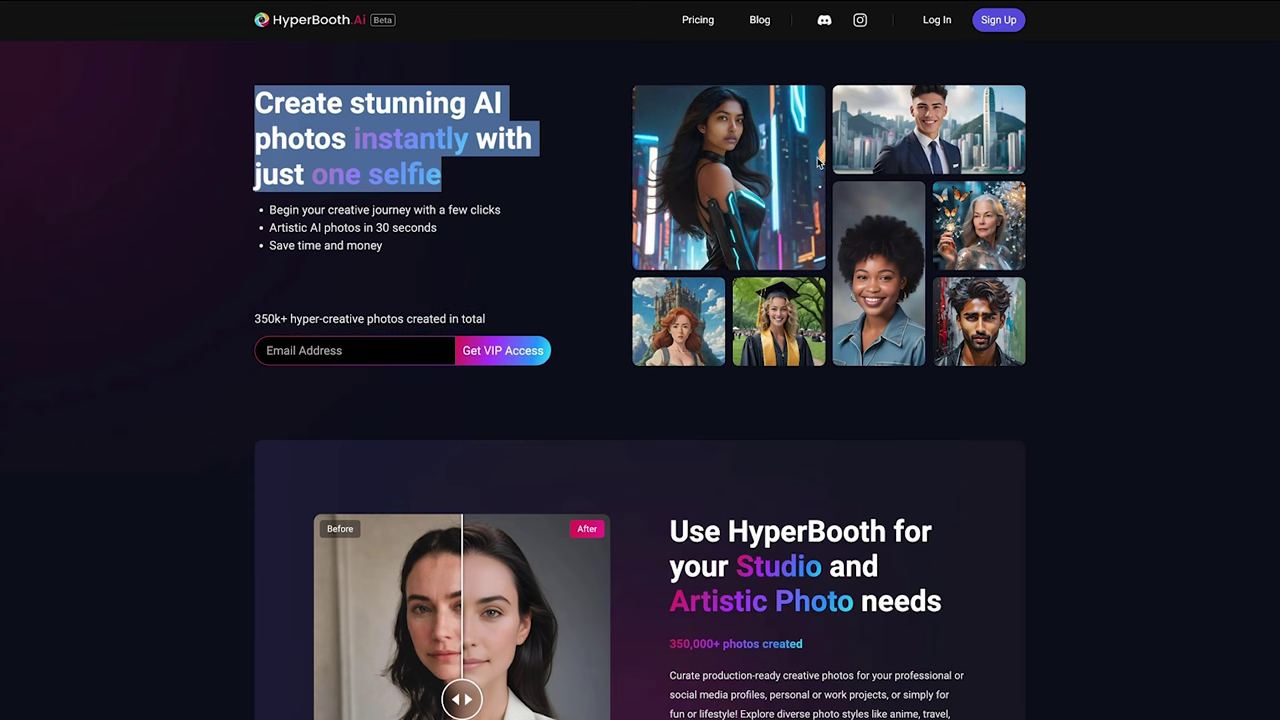
Step: Slide the home page's before/after demo to show the Before photo, then the After photo
left_click_drag(237, 449, 419, 335)
scroll(419, 335, "down", 3)
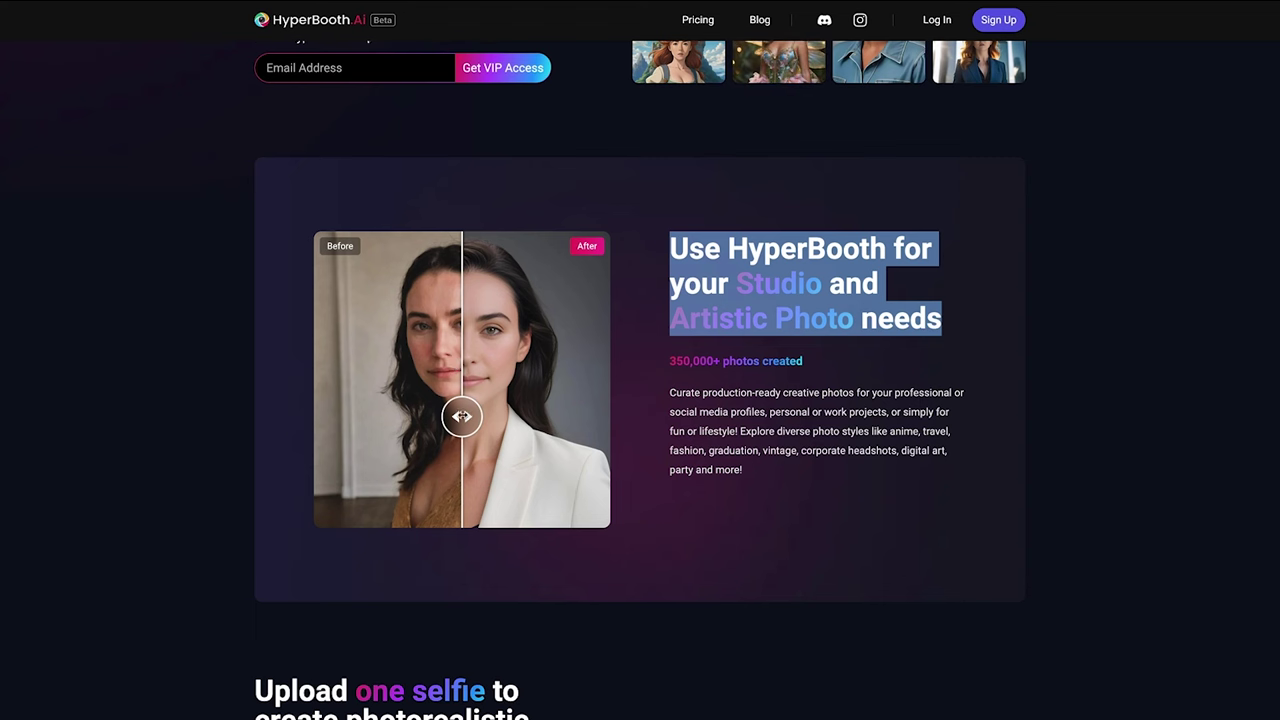
left_click_drag(462, 416, 612, 420)
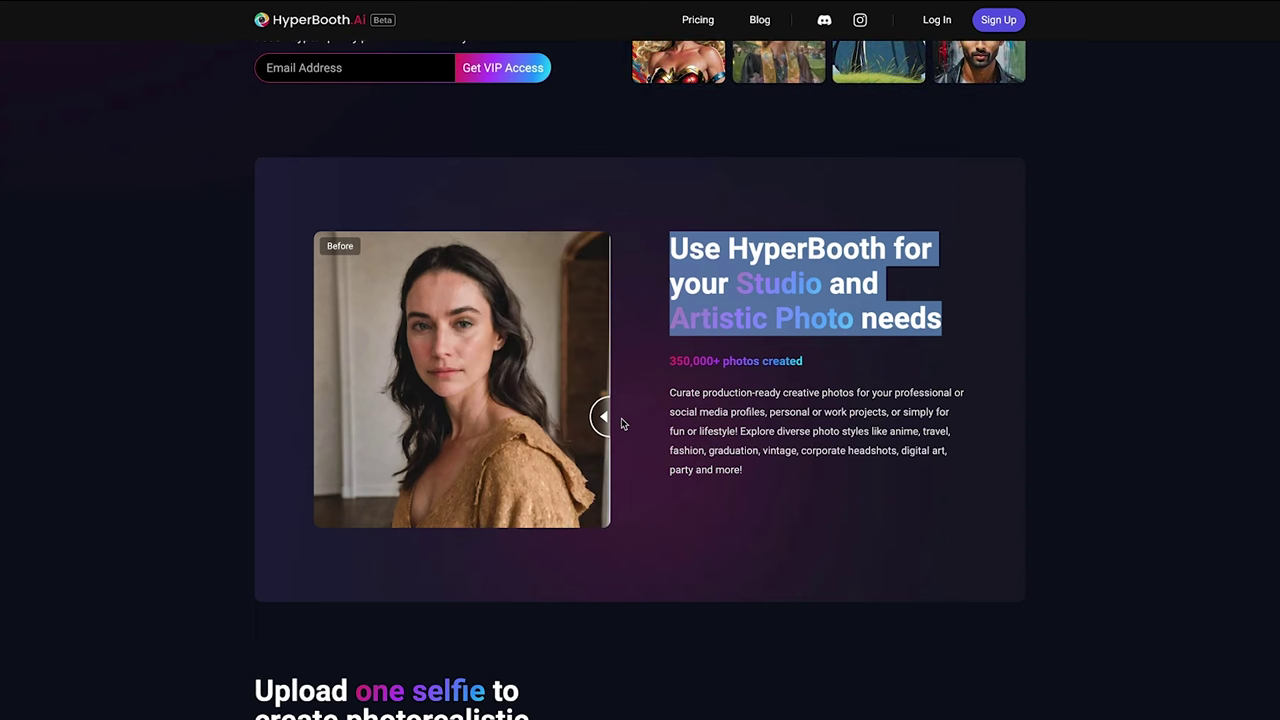
left_click_drag(612, 420, 323, 417)
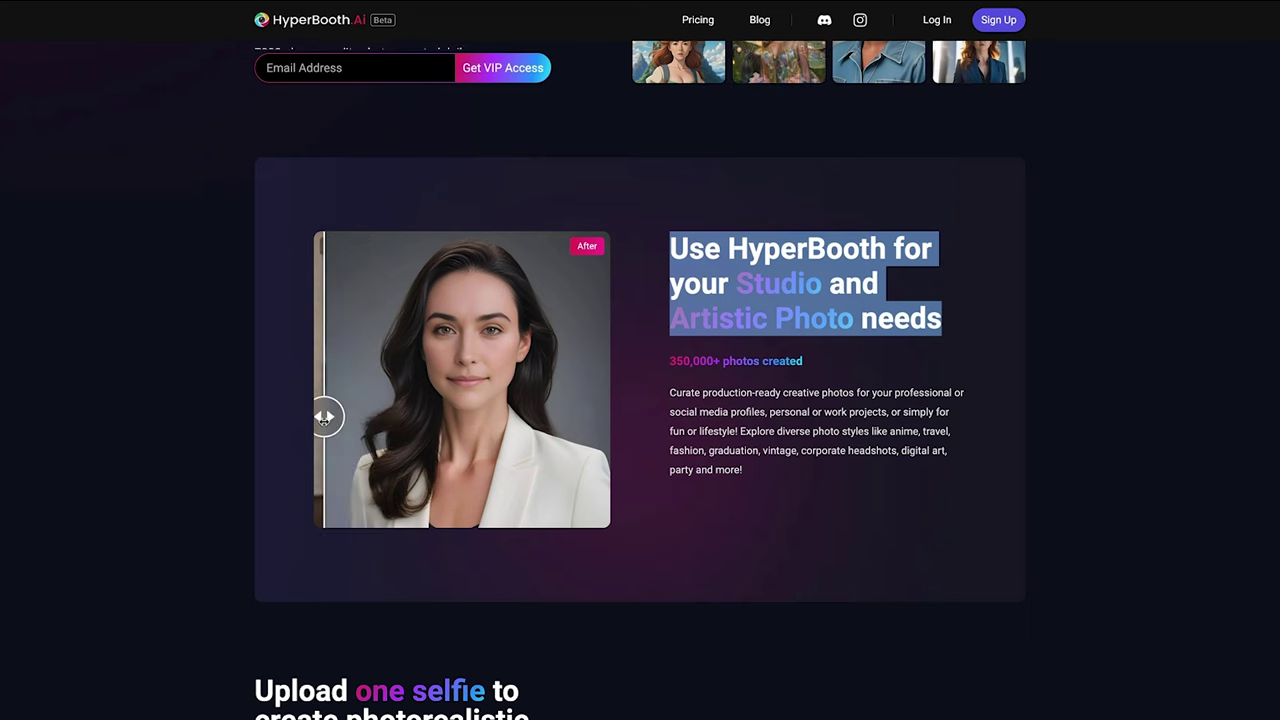
Step: Browse past the 'one selfie' avatar section down to the AI generator comparison
scroll(195, 426, "down", 1)
scroll(195, 426, "down", 5)
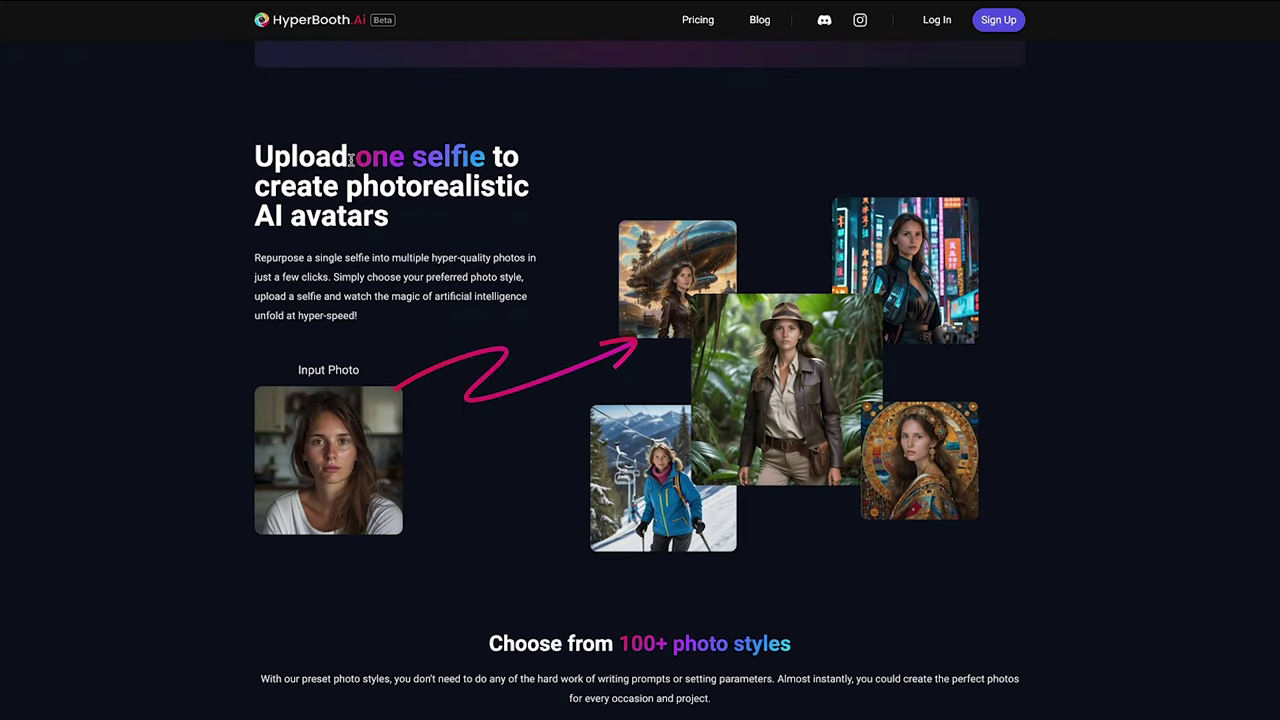
left_click_drag(356, 158, 481, 158)
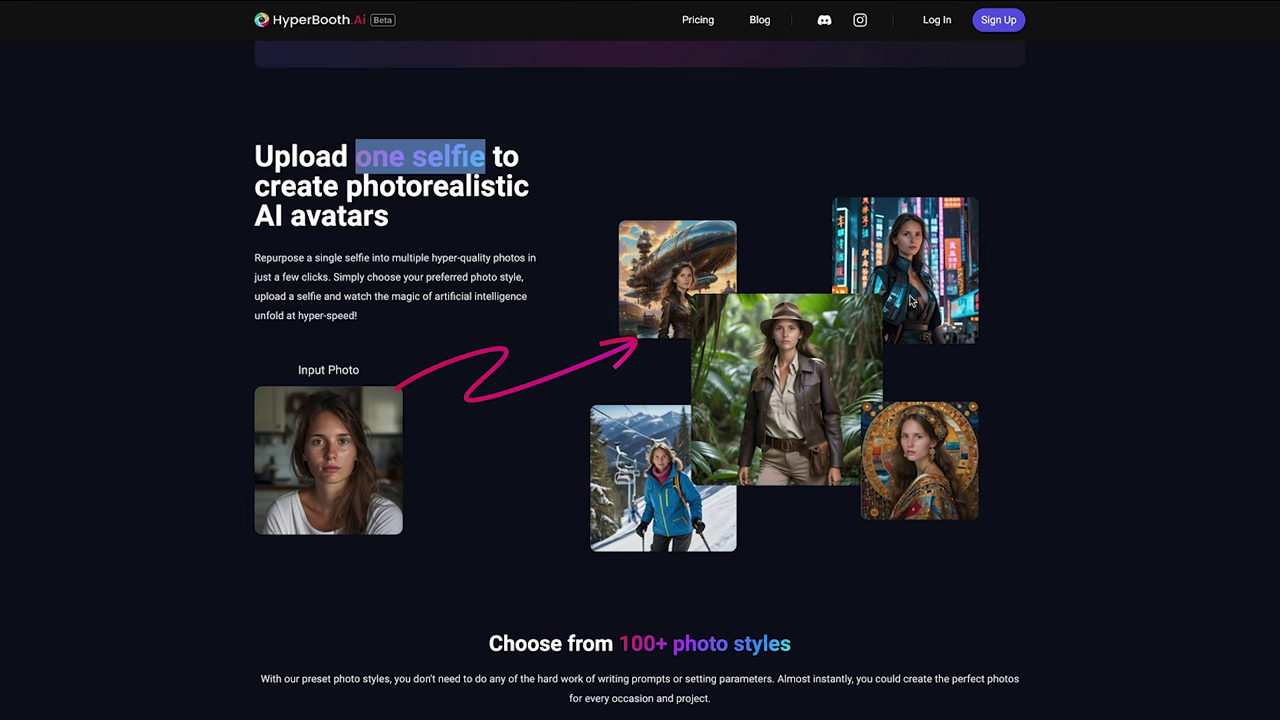
scroll(228, 607, "down", 10)
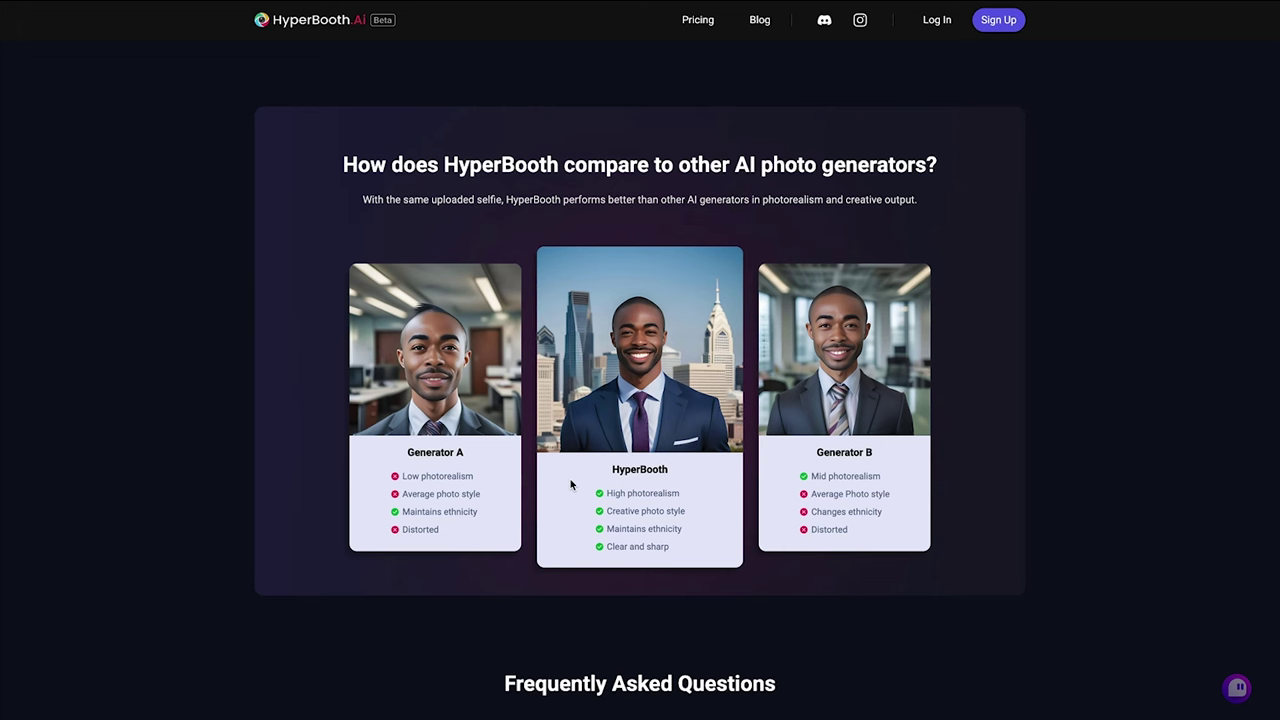
Step: Log in to the existing HyperBooth account through the Sign Up dialog's Log in option
left_click(997, 20)
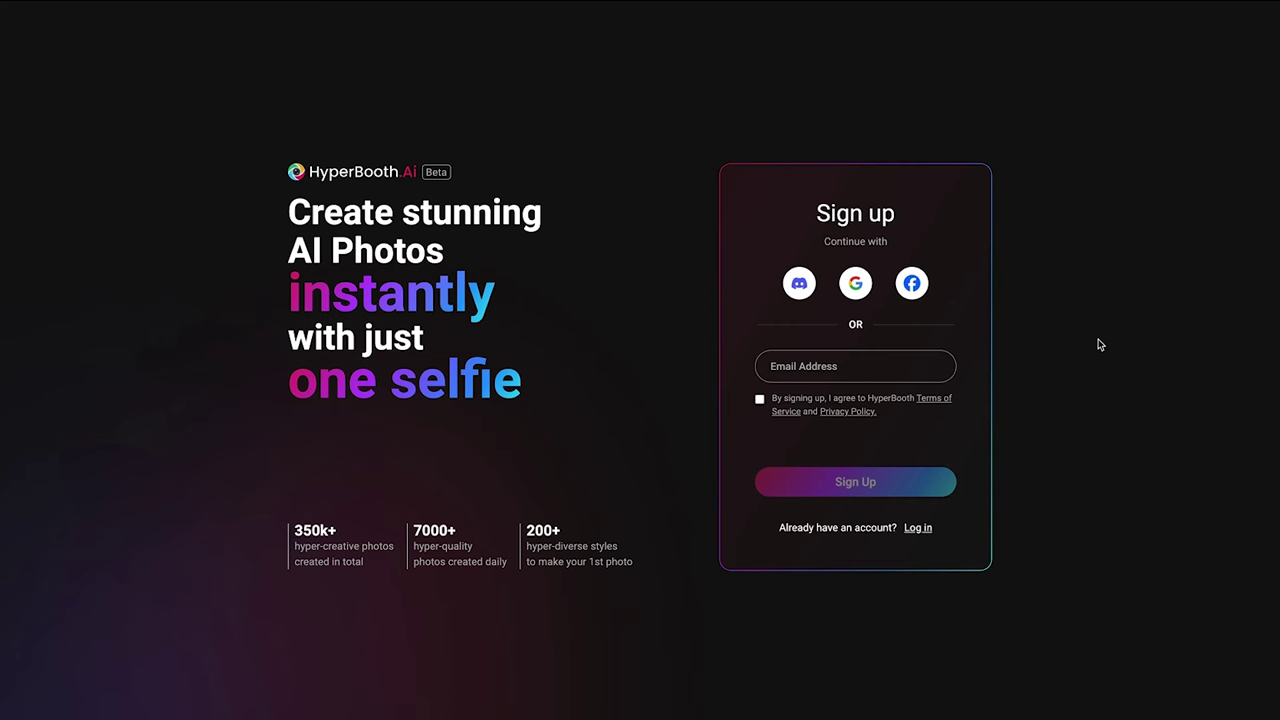
left_click(918, 528)
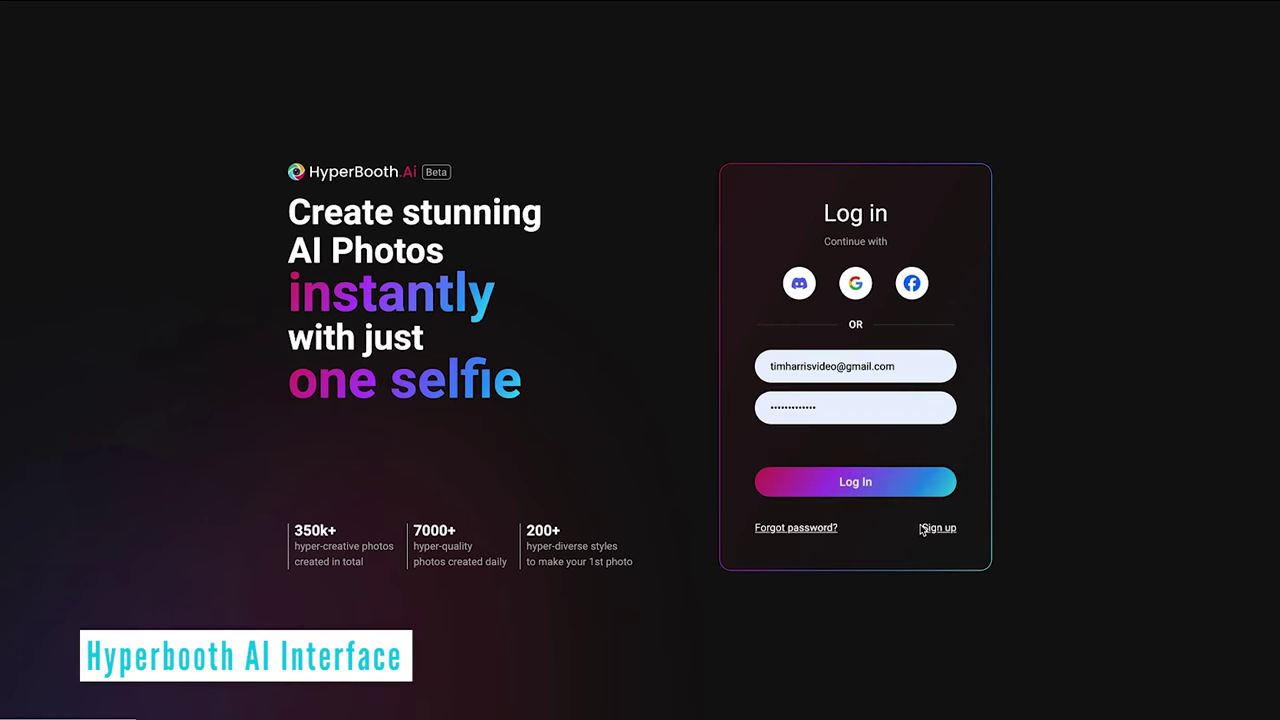
left_click(861, 488)
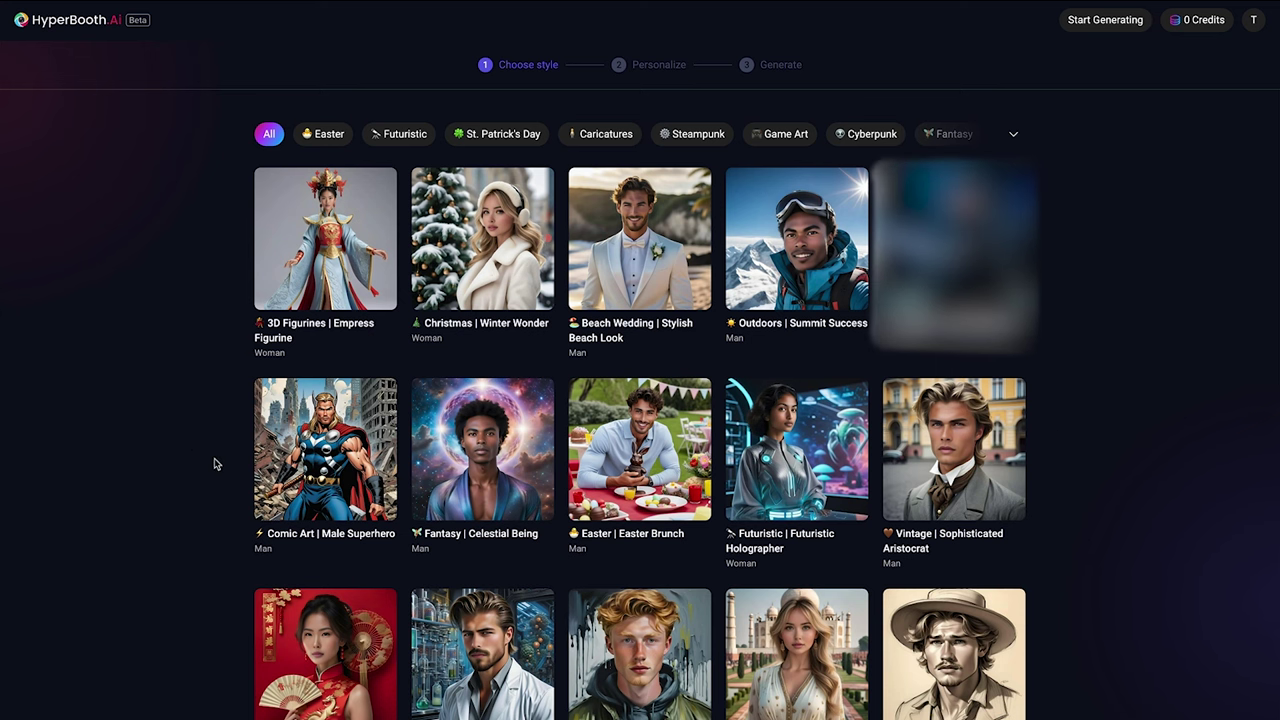
Step: Choose the Professional | Urban Park Charm (Man) style from the style gallery
scroll(214, 464, "down", 3)
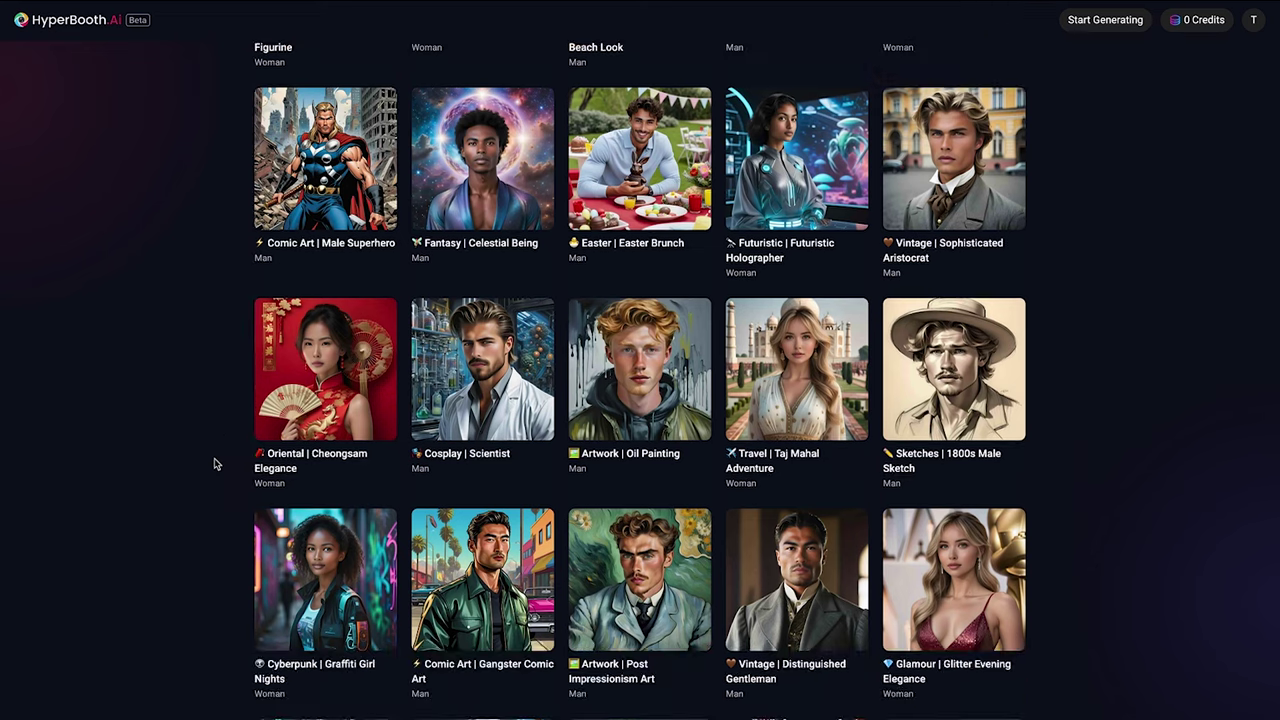
scroll(214, 464, "down", 1)
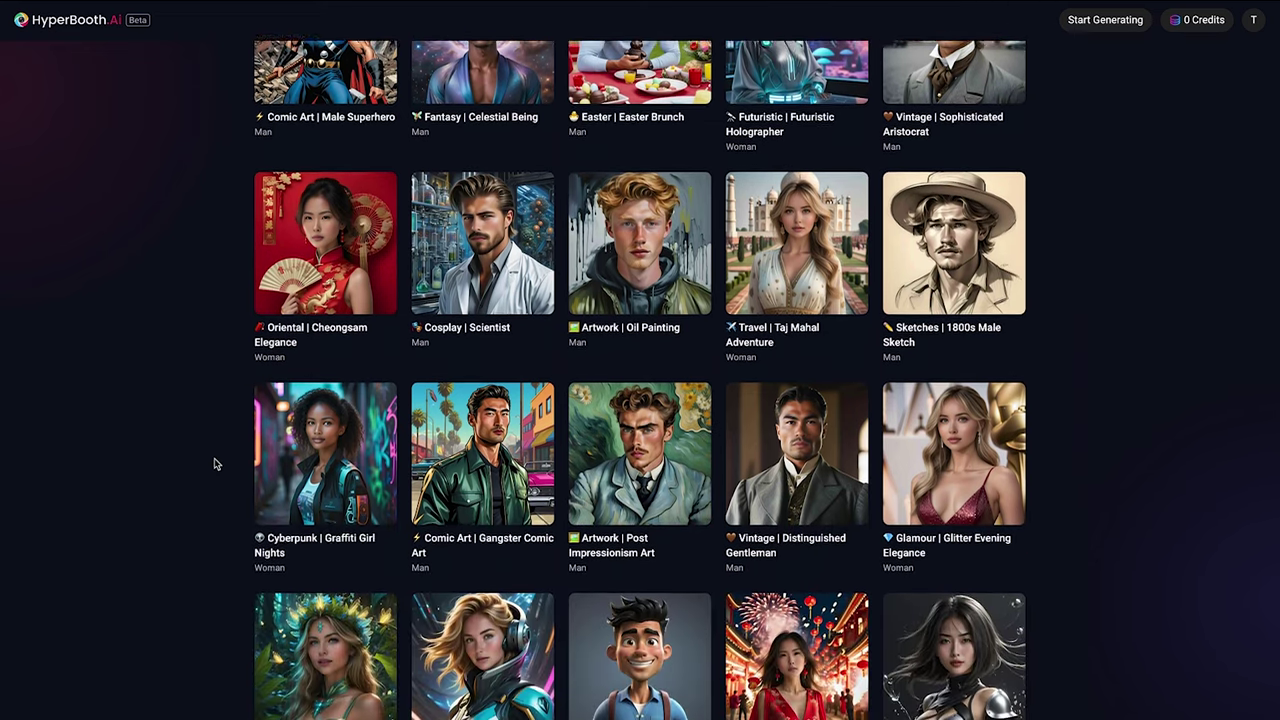
scroll(214, 464, "down", 1)
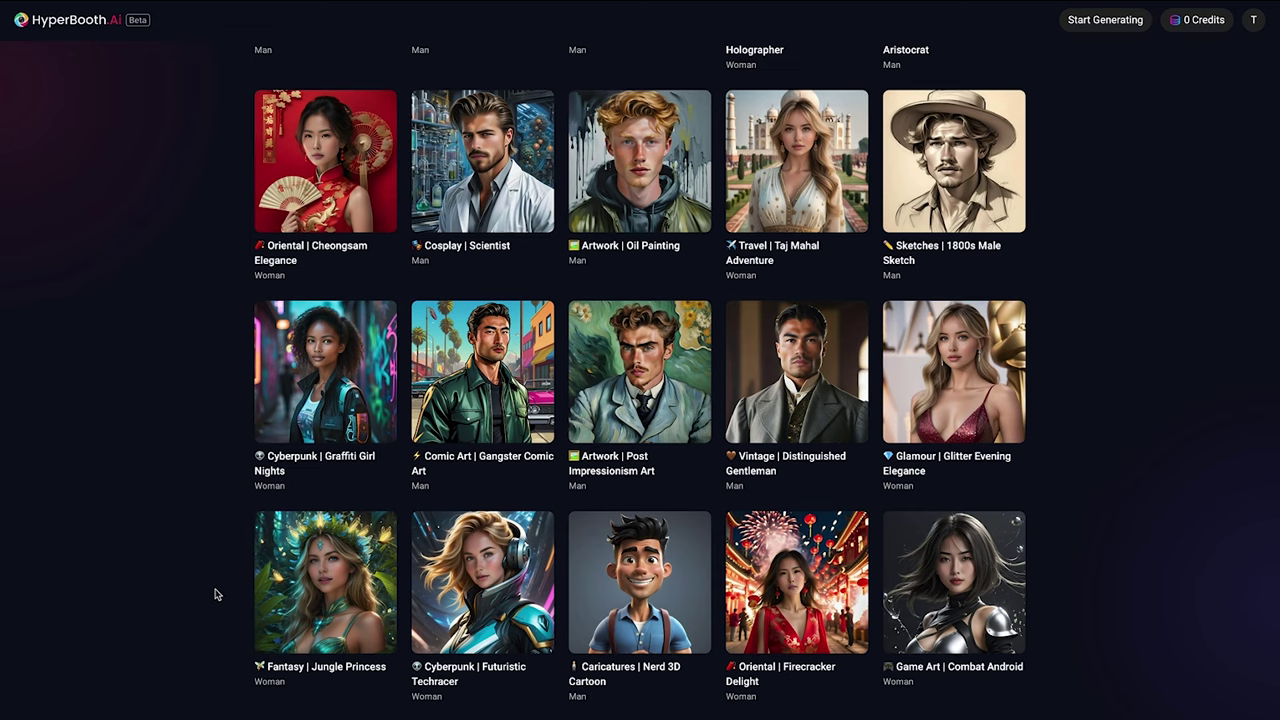
scroll(214, 594, "down", 4)
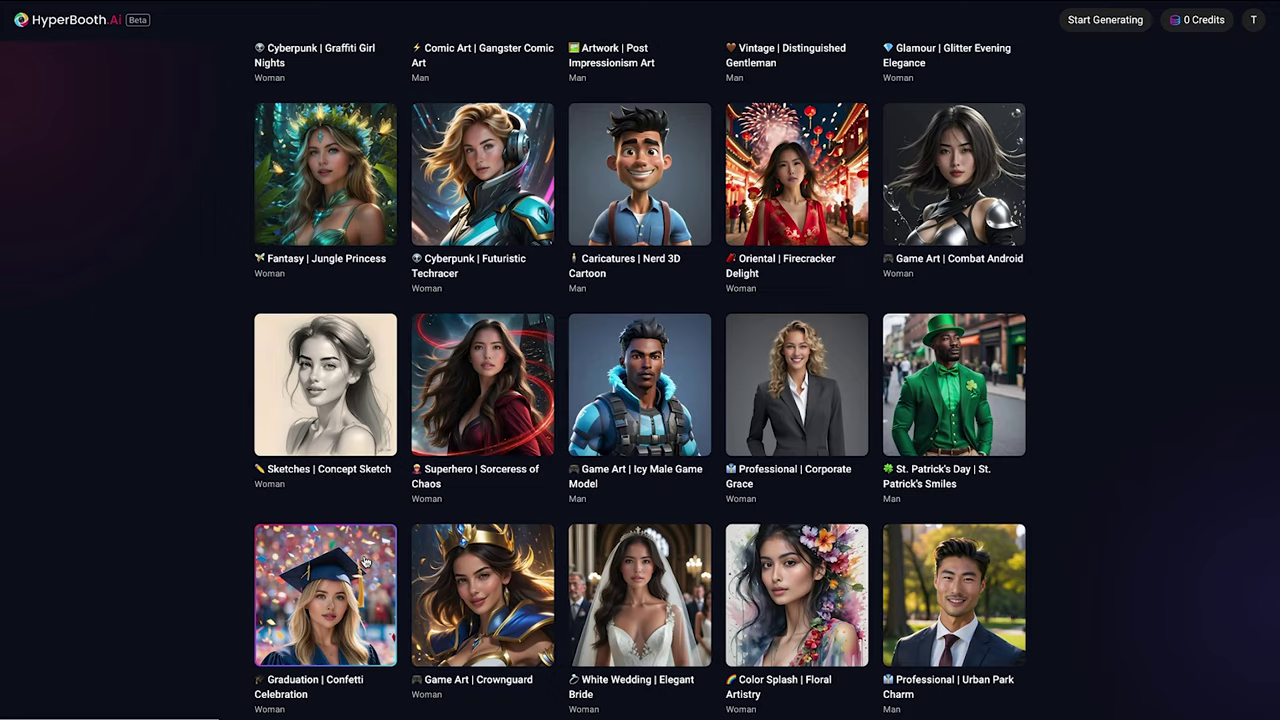
scroll(197, 483, "down", 15)
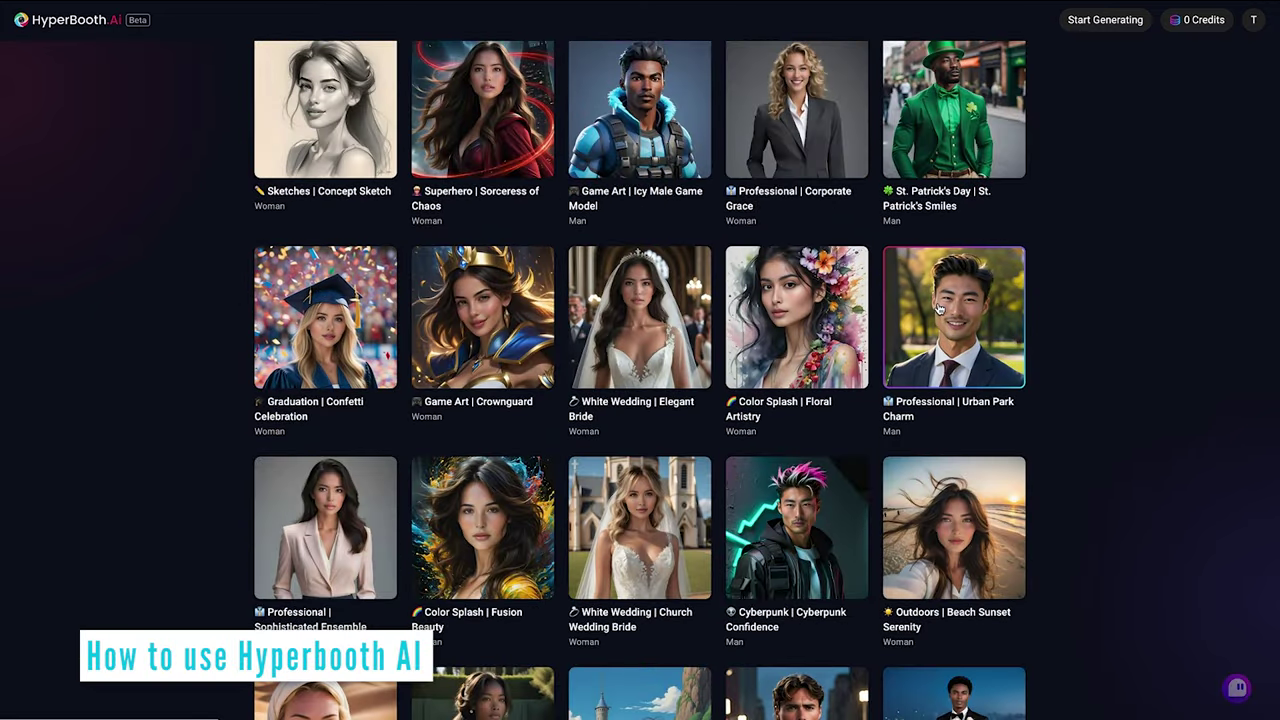
left_click(940, 308)
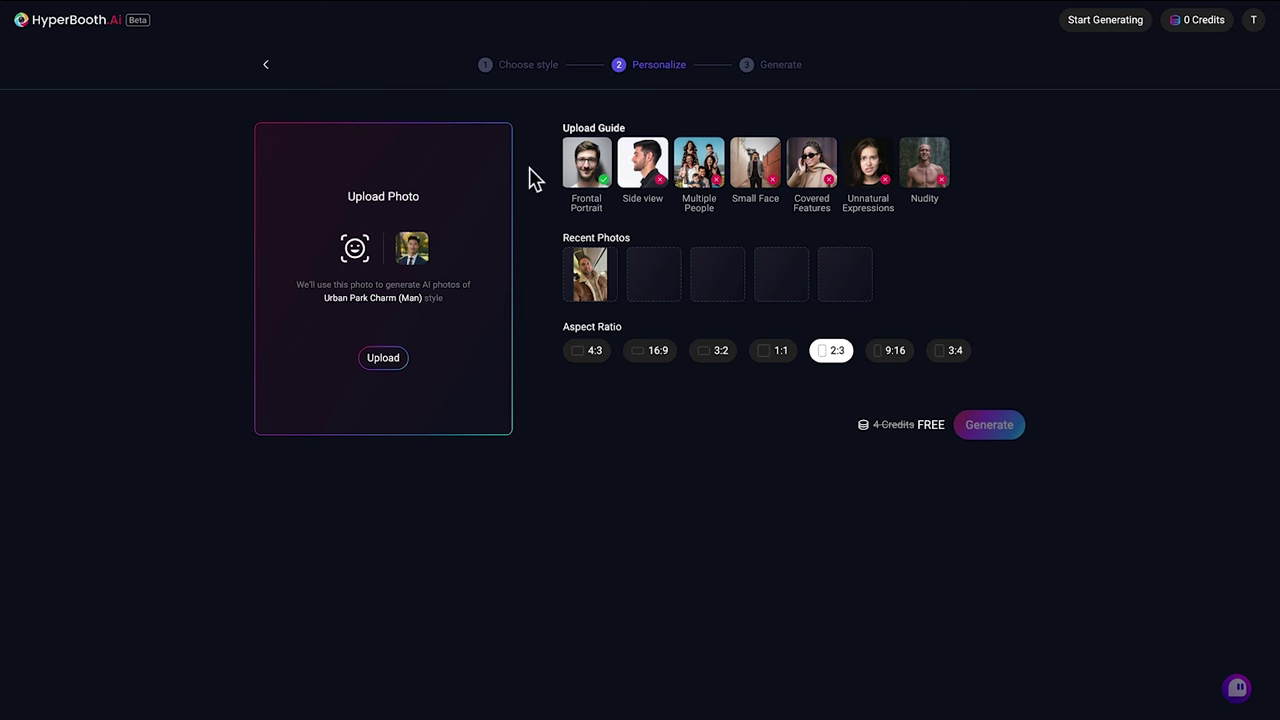
Step: Open the account options, then pick a selfie file to upload
left_click(1254, 21)
left_click(386, 360)
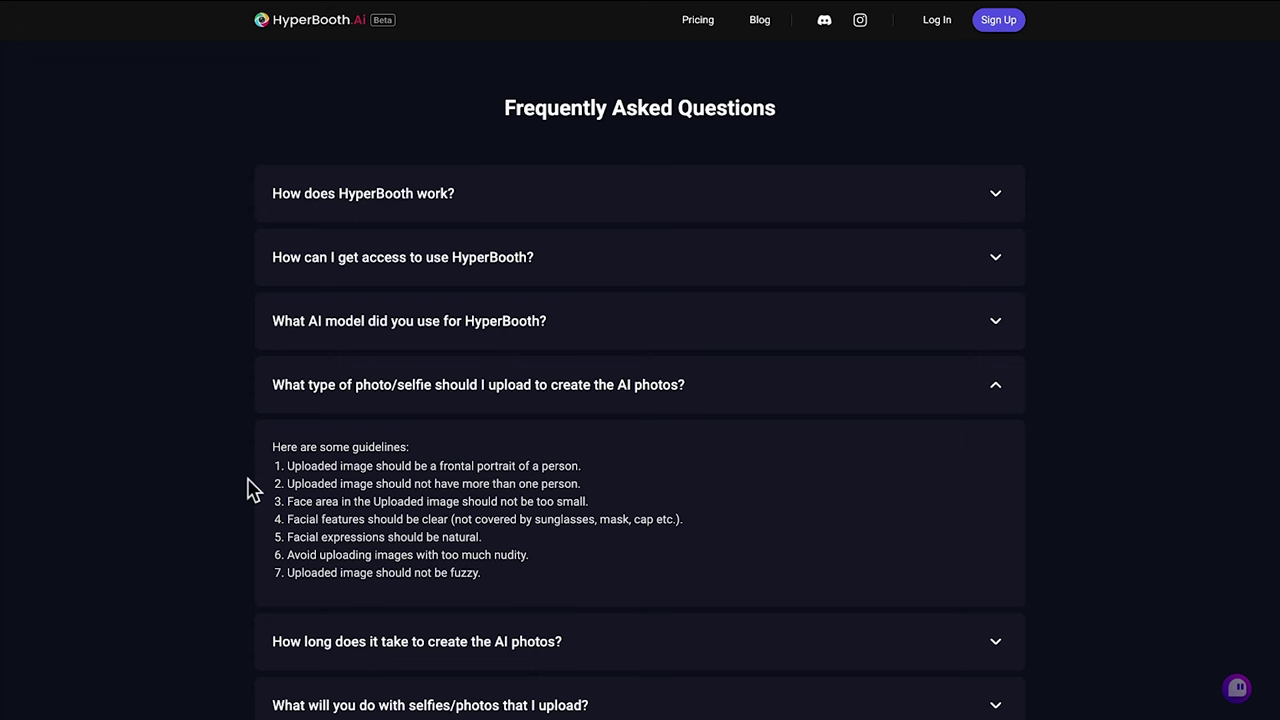
Step: Highlight the selfie guideline about fuzzy images
left_click_drag(288, 576, 485, 580)
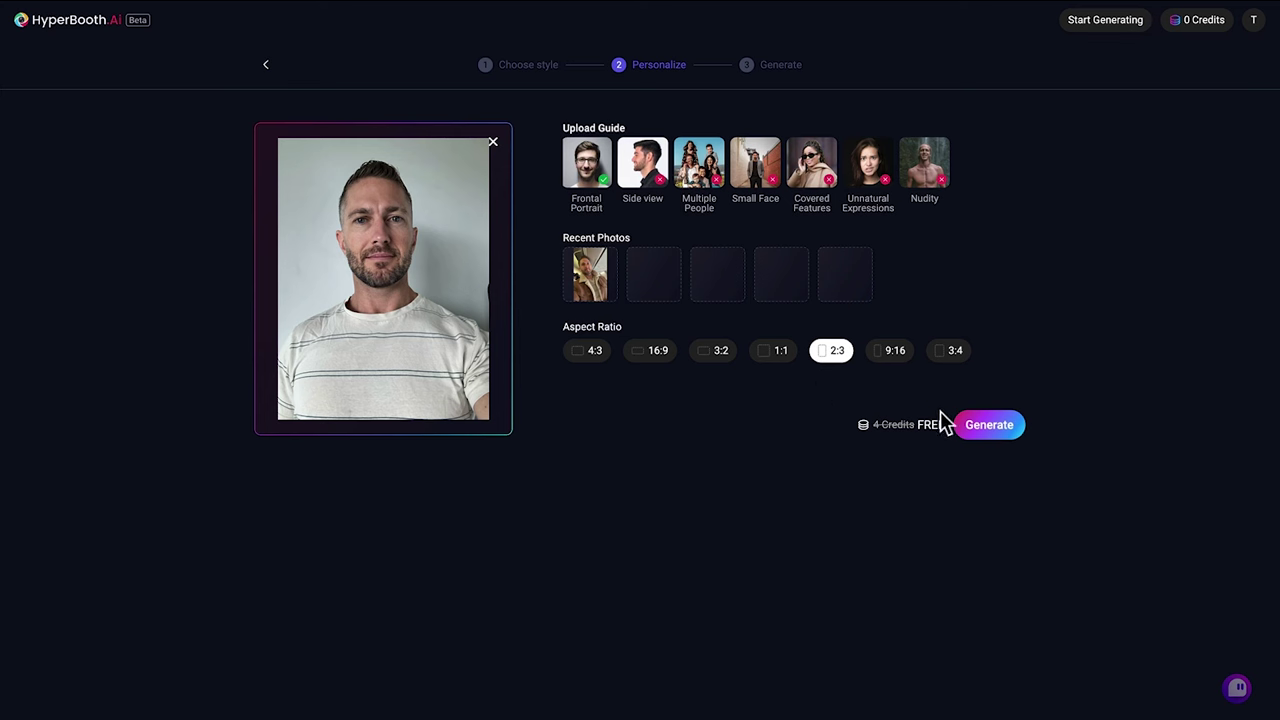
Step: Generate four new Urban Park Charm suit portraits from the uploaded selfie
left_click(989, 426)
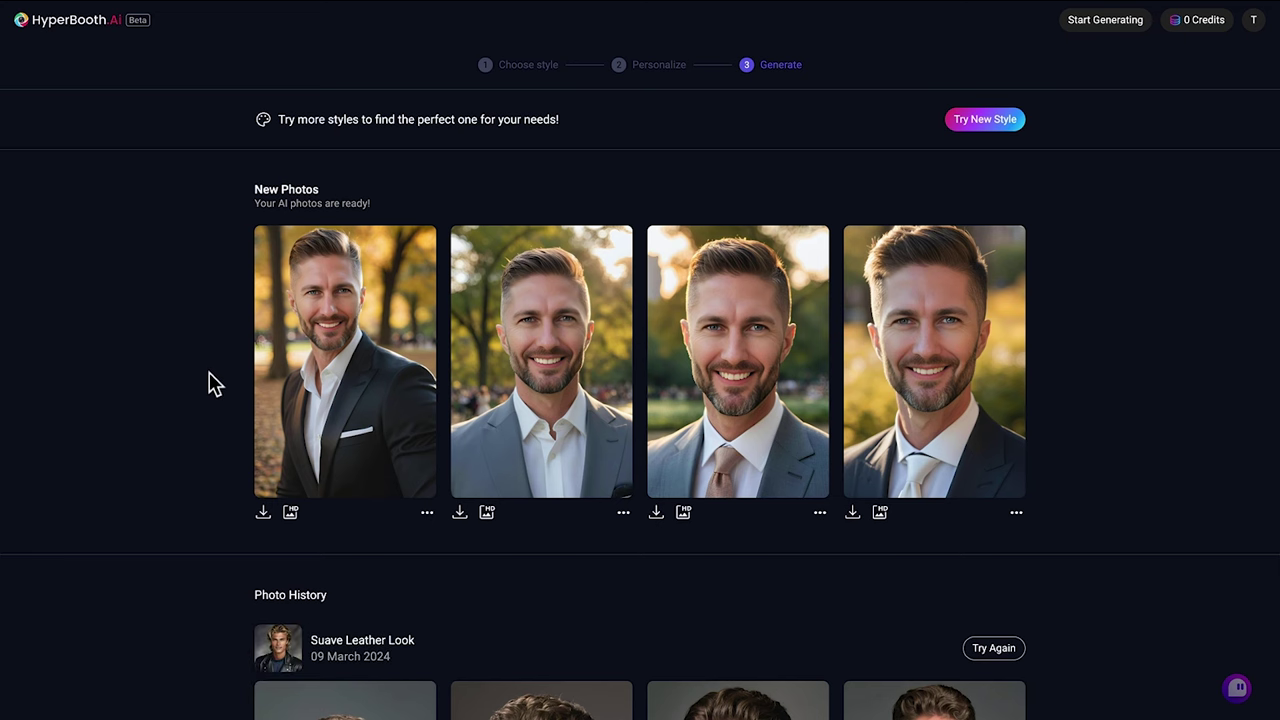
Step: Preview the first and second new portraits enlarged, then bring up the original selfie to compare
left_click(306, 368)
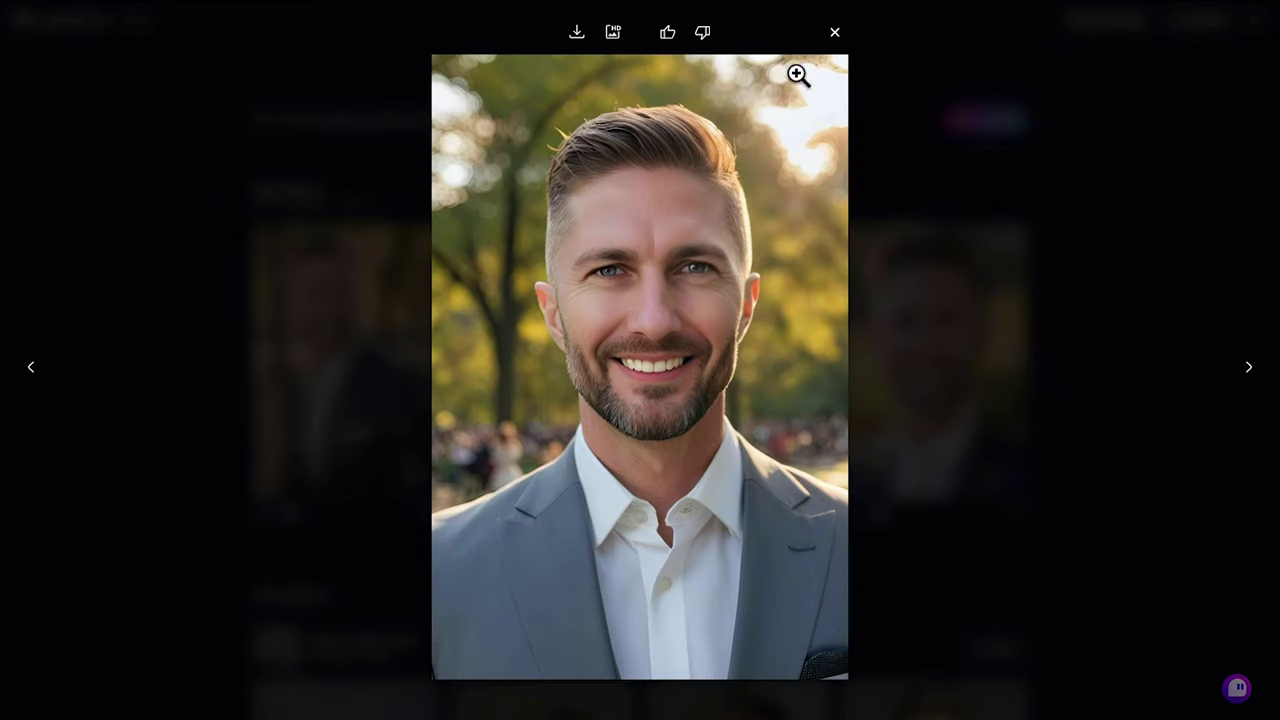
left_click(835, 34)
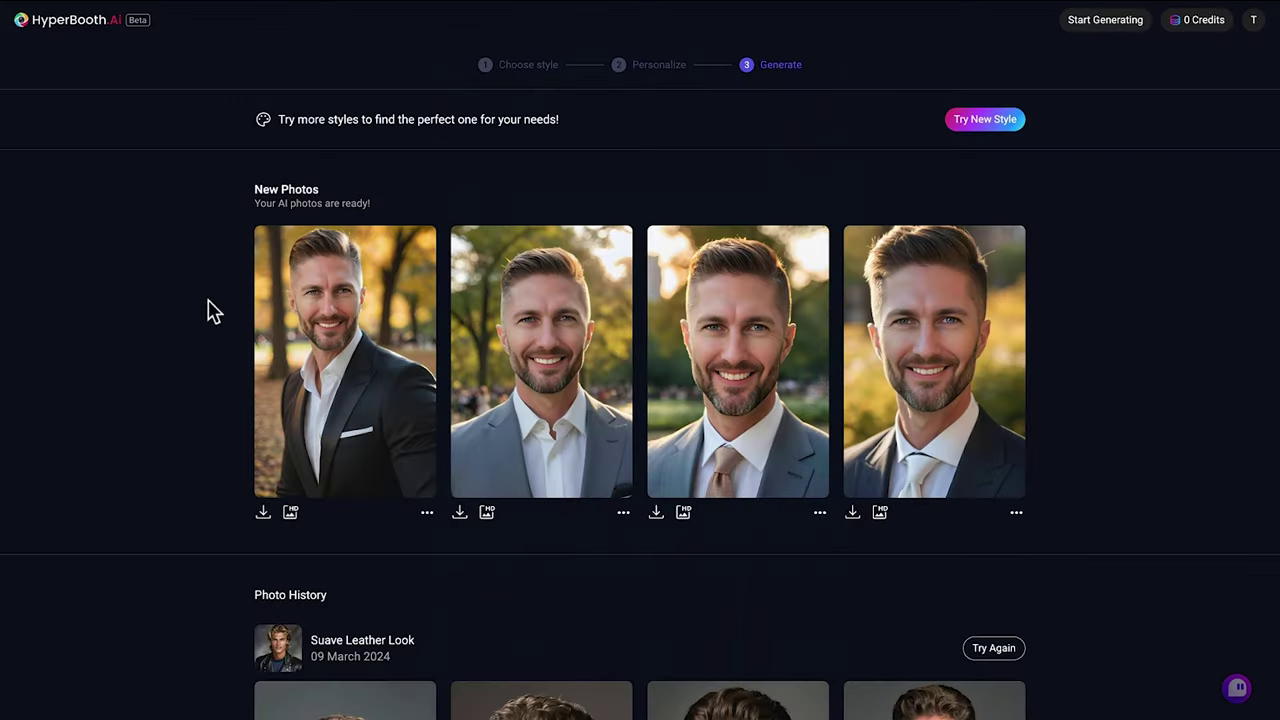
left_click(563, 355)
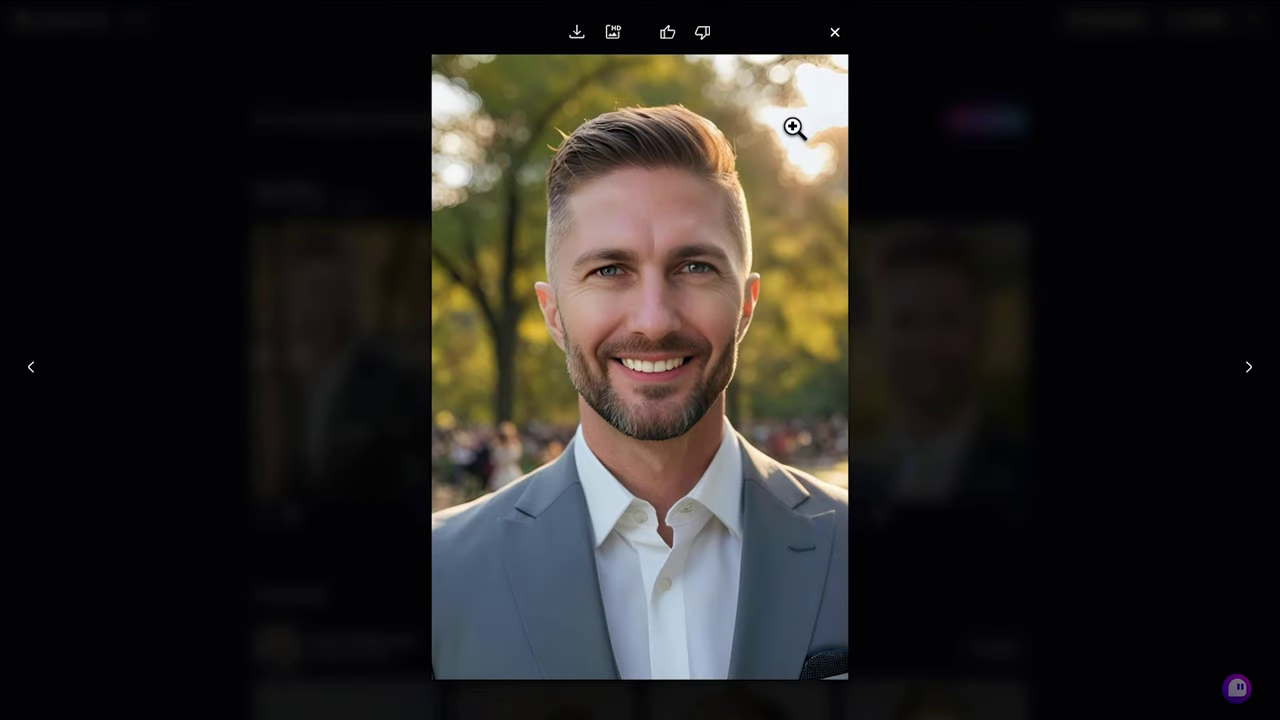
key("Escape")
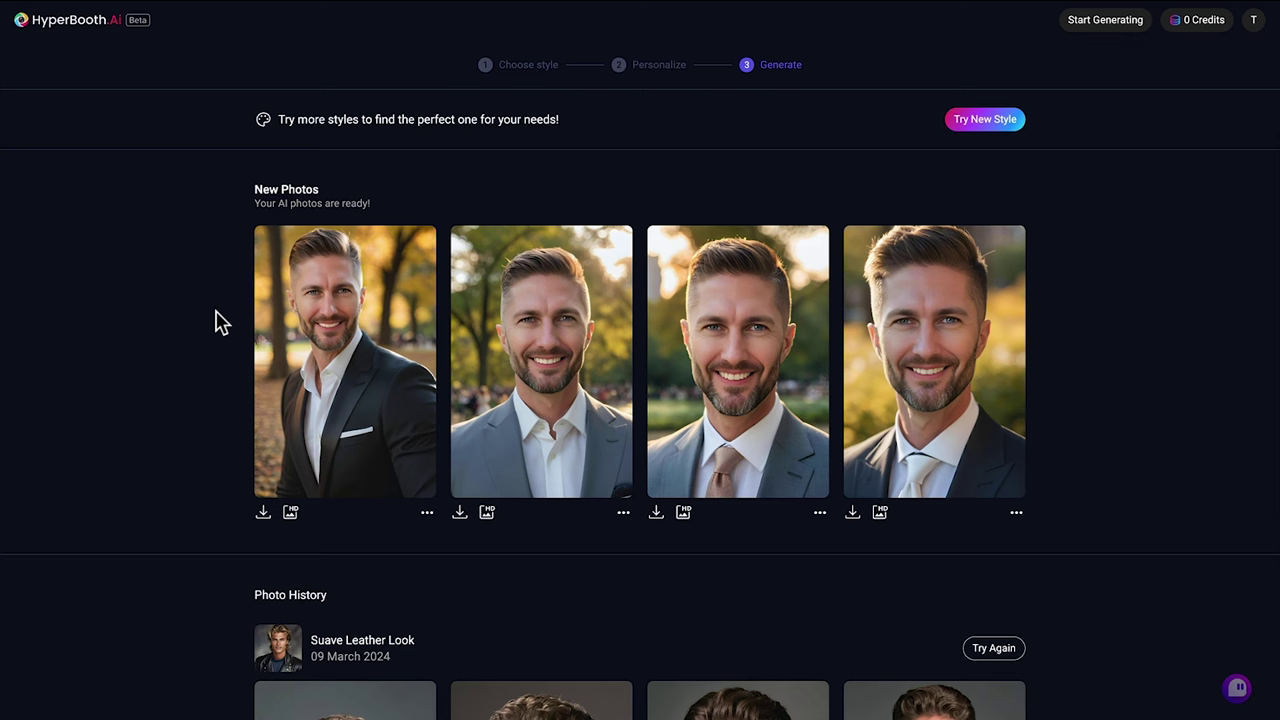
left_click(541, 361)
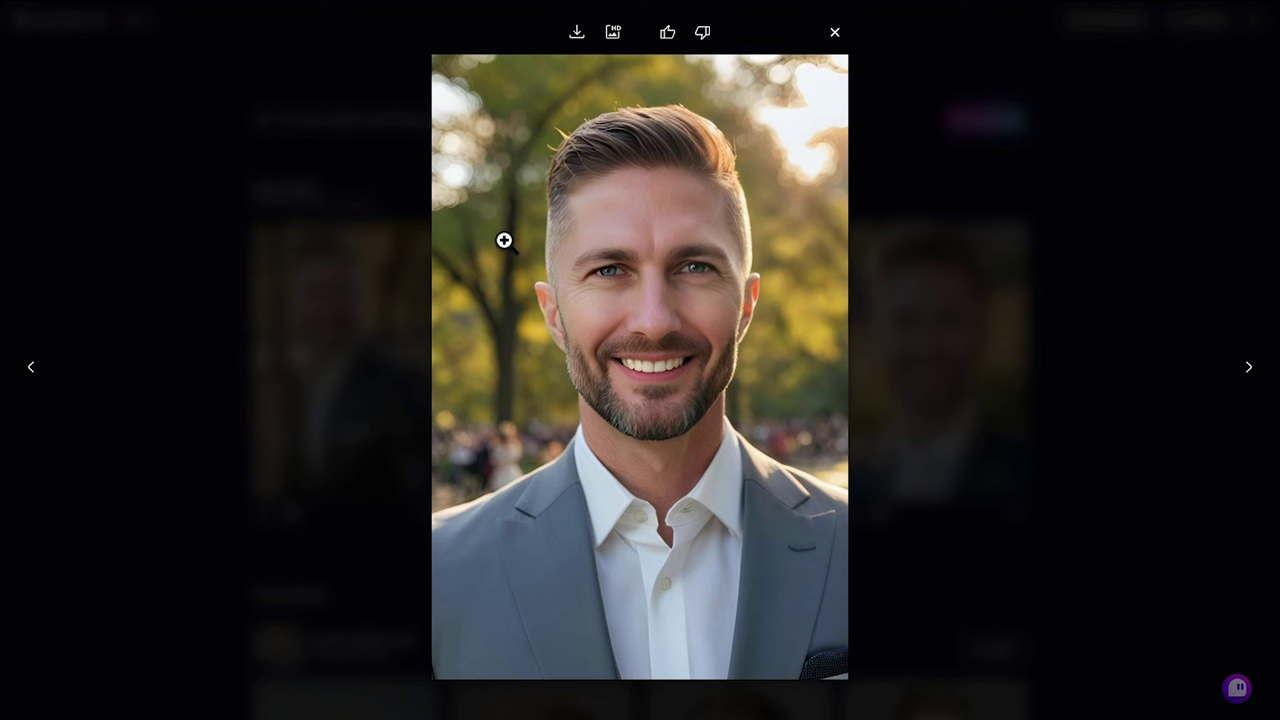
key("super+Tab")
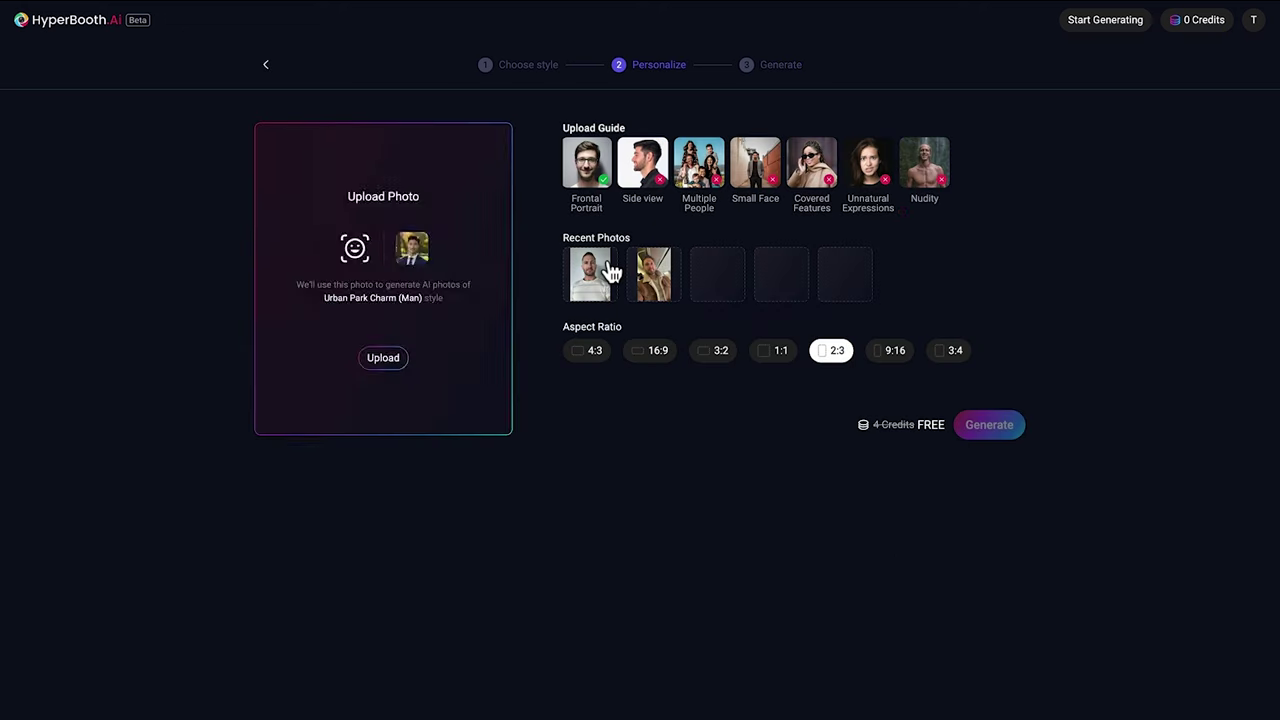
Step: Generate park portraits in beige and brown suits from the recent selfie and preview two enlarged
left_click(607, 266)
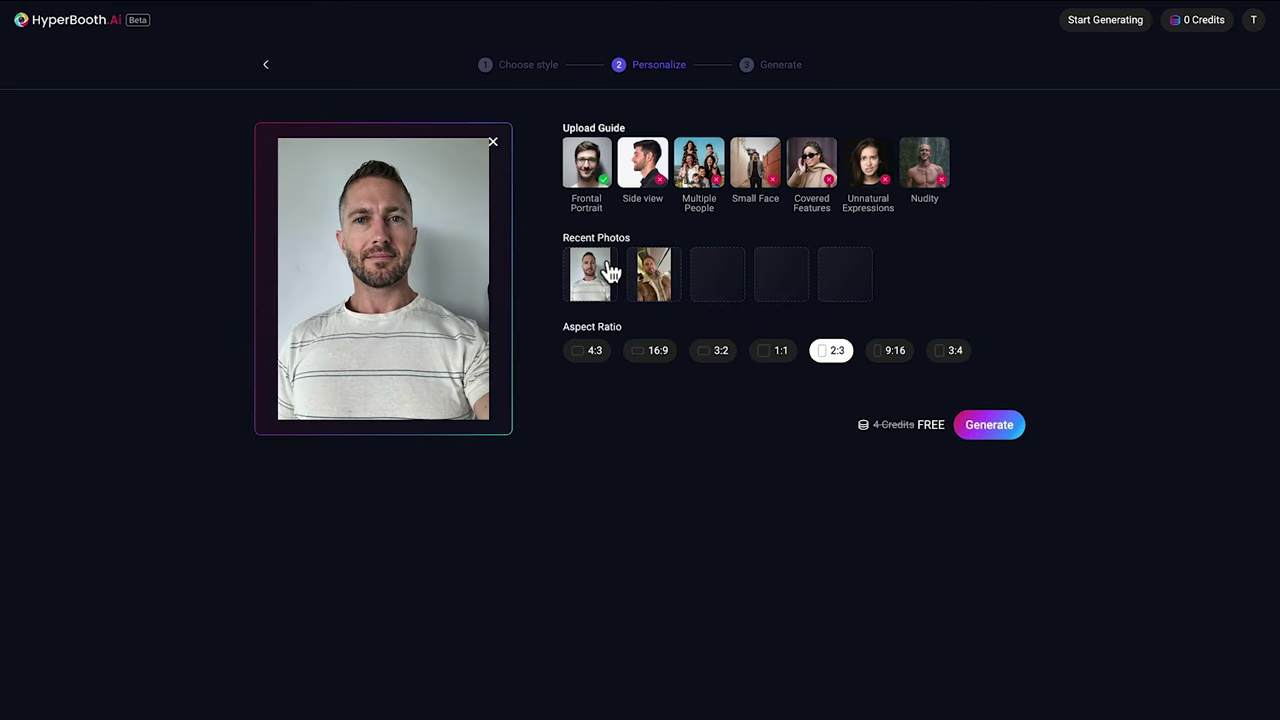
left_click(995, 428)
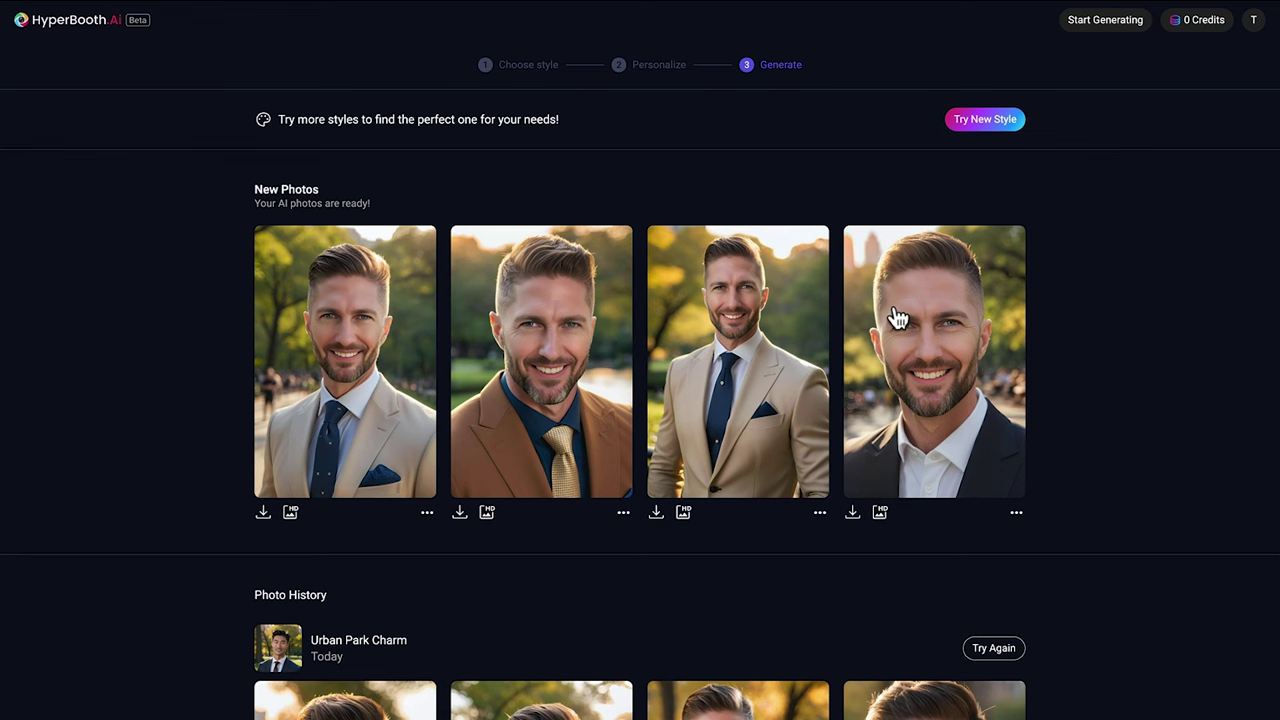
left_click(771, 303)
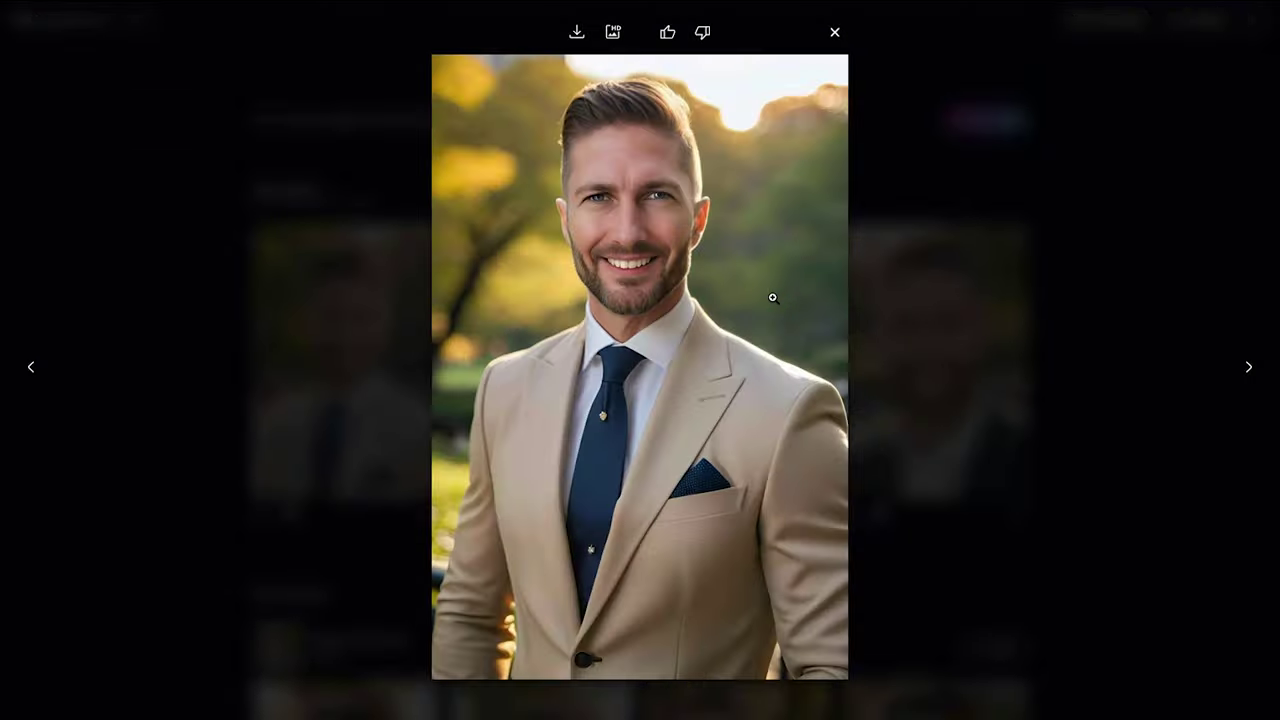
left_click(836, 33)
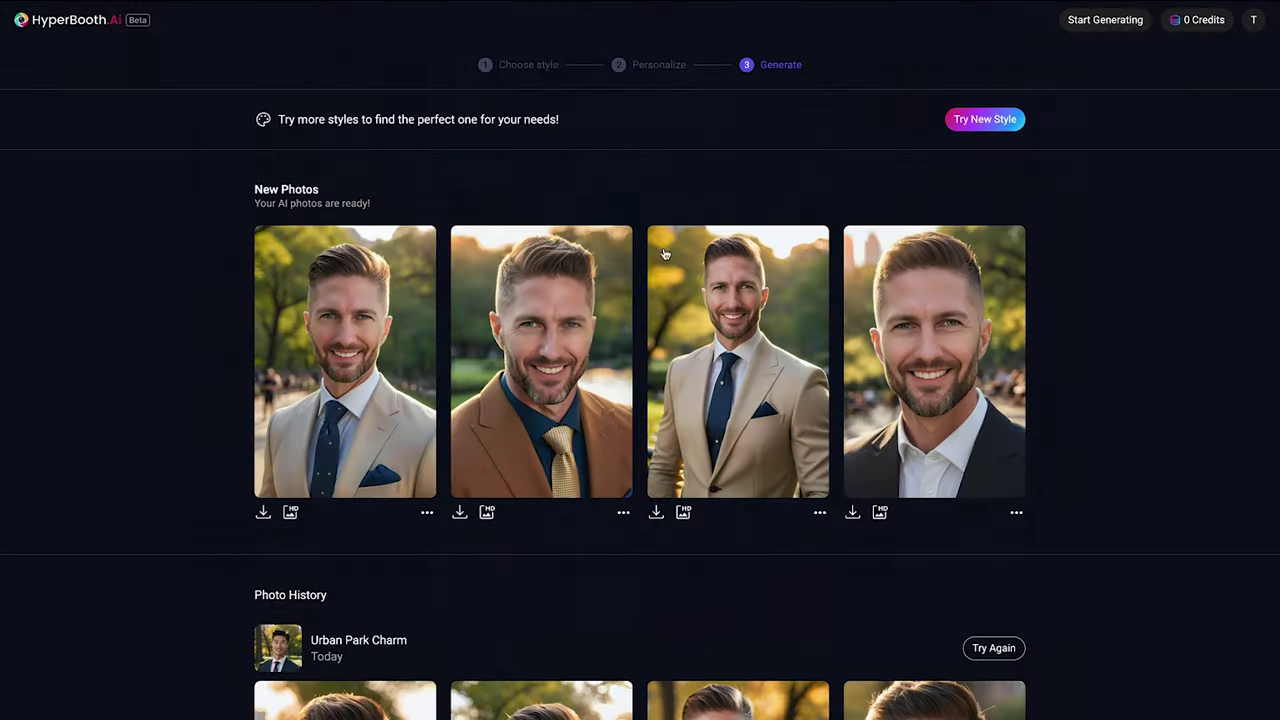
left_click(512, 243)
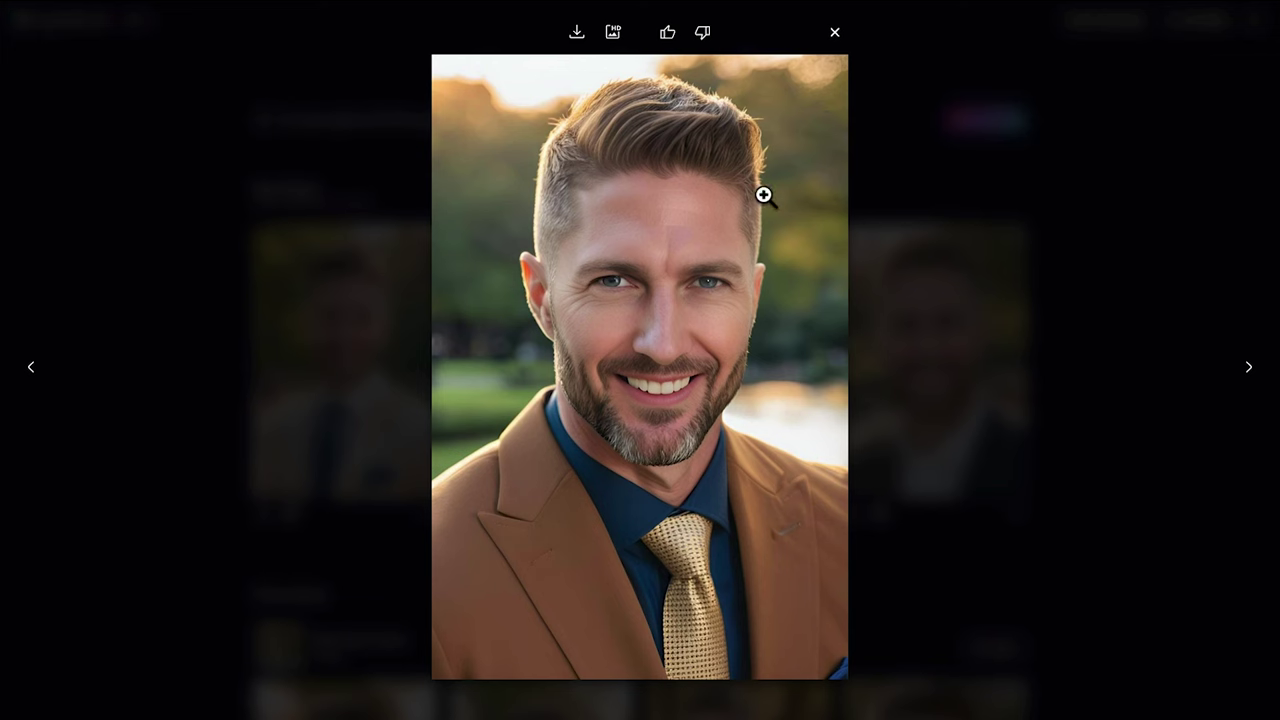
left_click(836, 36)
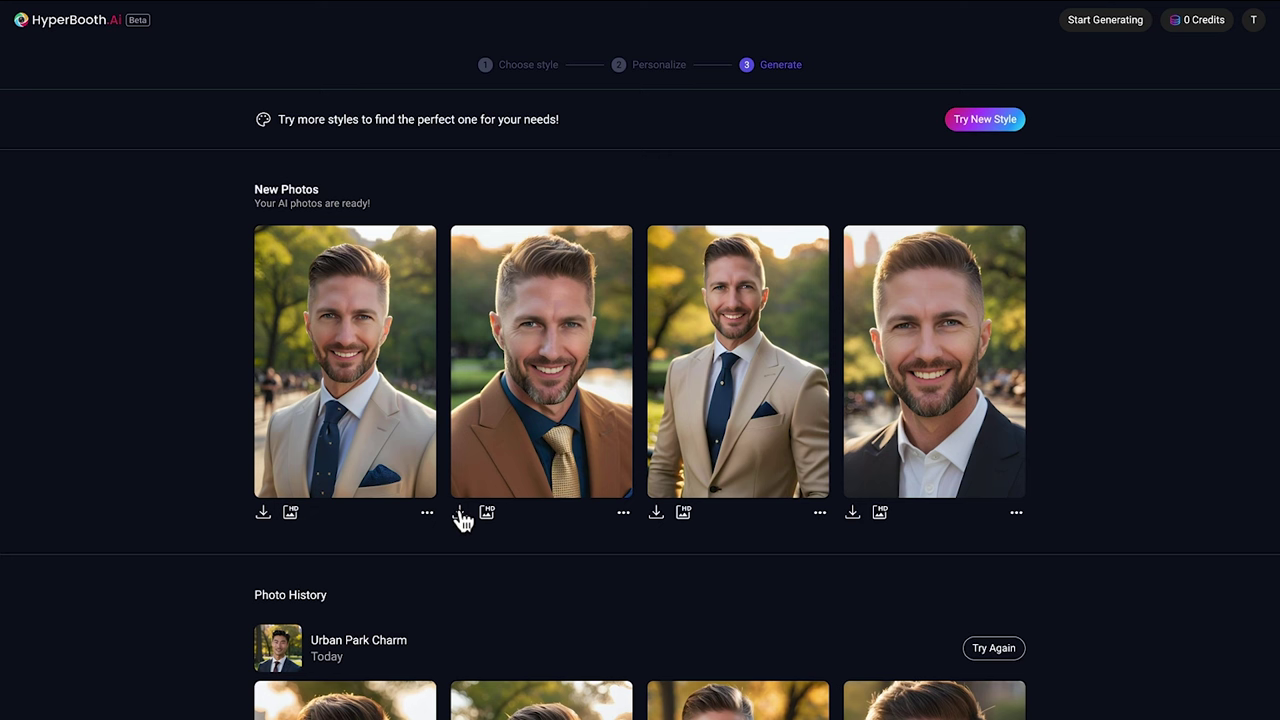
Step: Upscale the brown-suit portrait to HD, view it enlarged, and download it as a .jpg
left_click(486, 513)
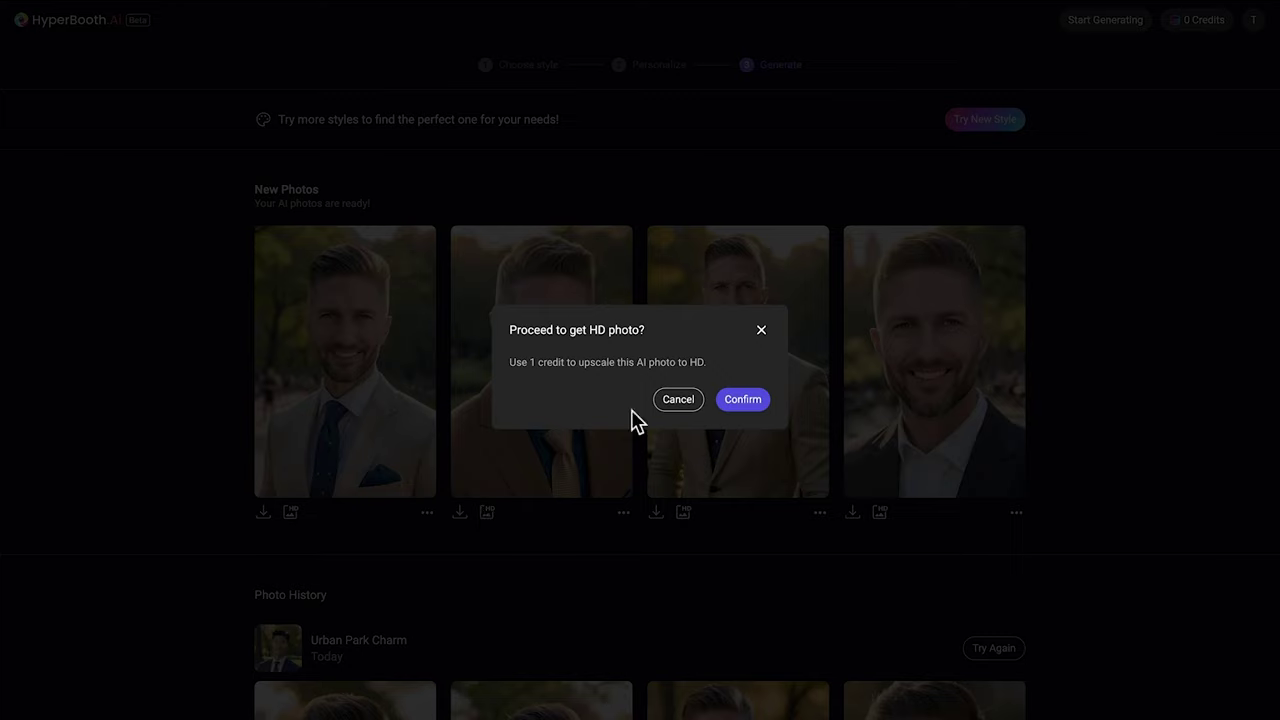
left_click(740, 400)
left_click(560, 366)
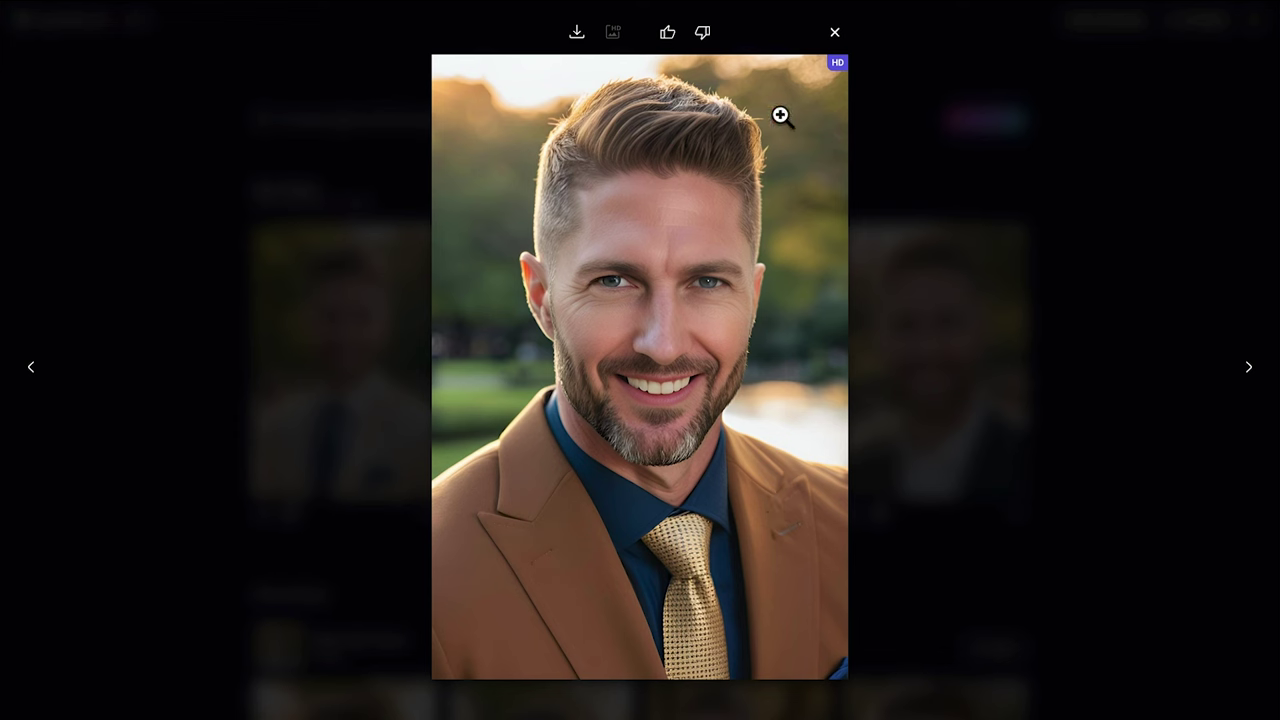
left_click(834, 38)
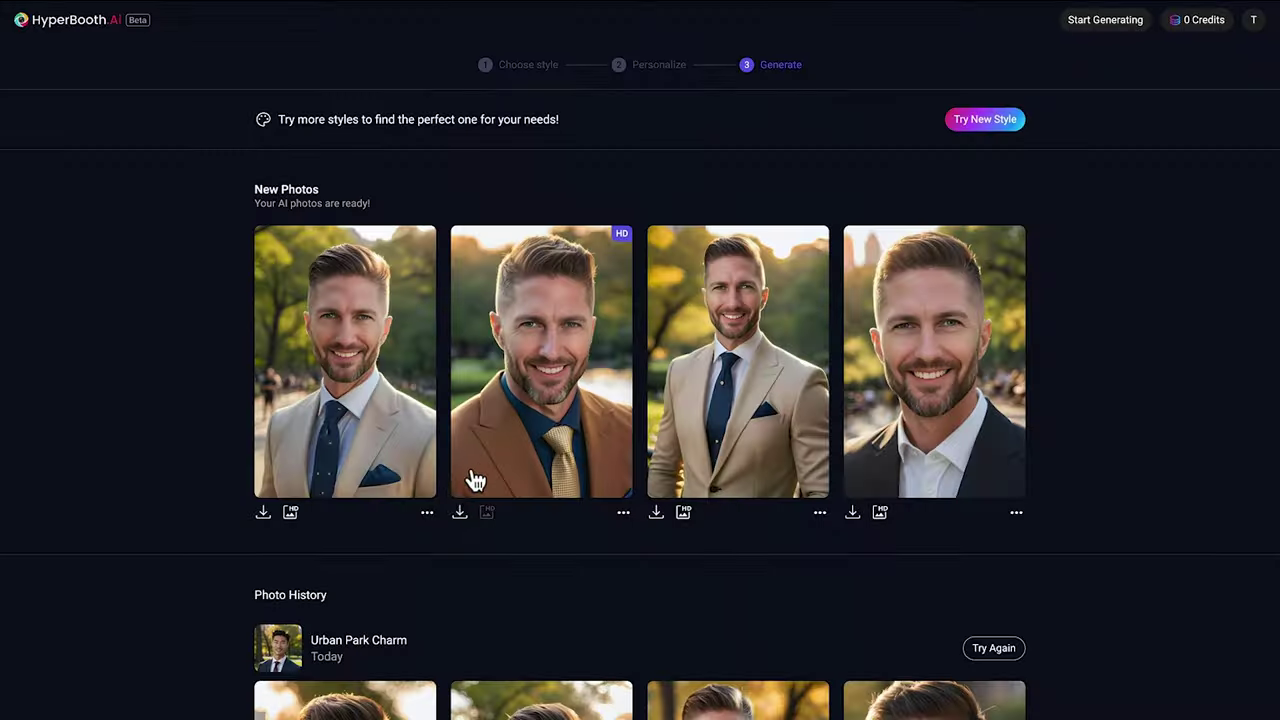
left_click(459, 511)
left_click(1083, 164)
Step: Glance at Create a Custom Style, then pick the Beach Wedding | Stylish Beach Look style
left_click(1008, 121)
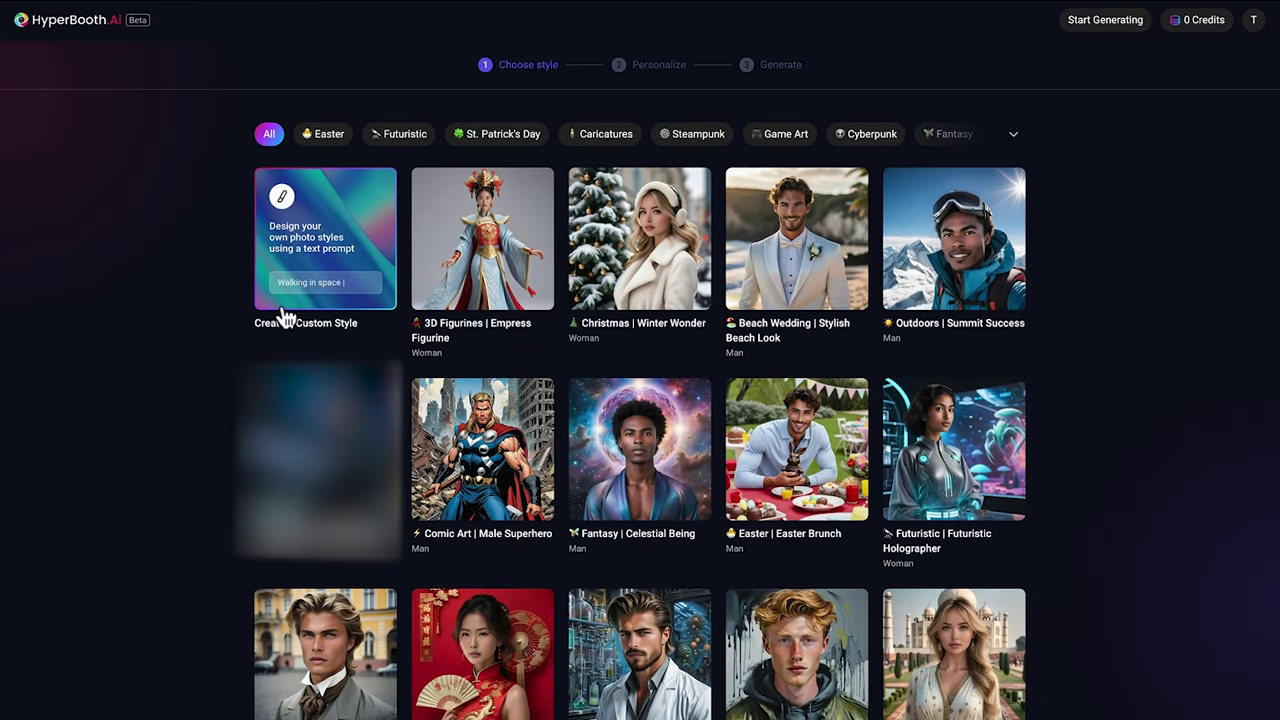
left_click(335, 285)
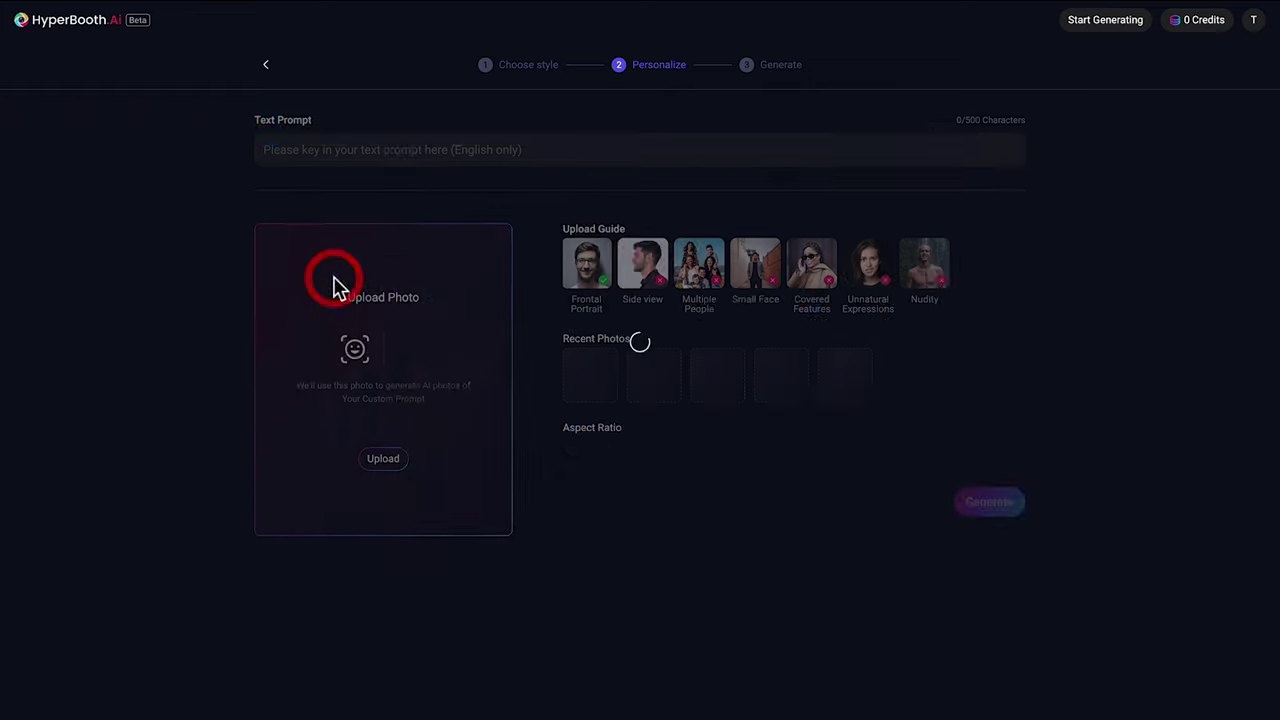
left_click(266, 65)
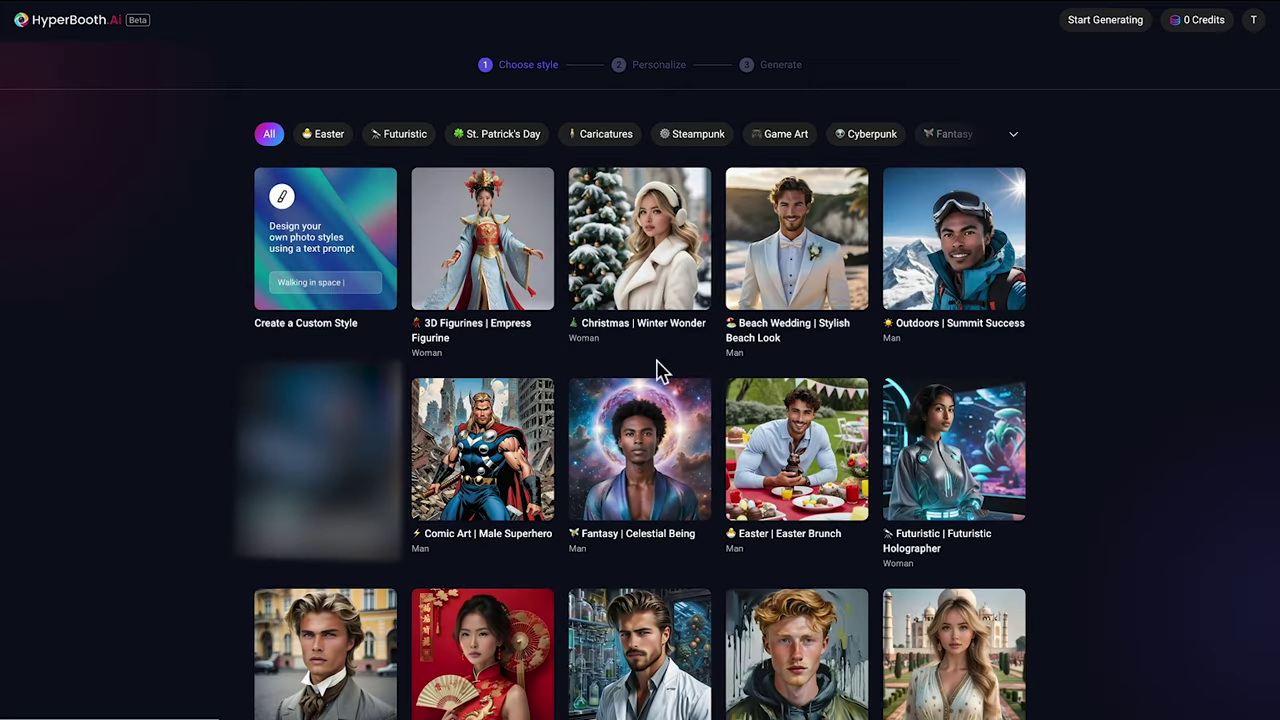
left_click(804, 276)
Step: Generate beach wedding portraits from the recent selfie, then start an AI Yearbook | Suave Leather Look set
left_click(592, 276)
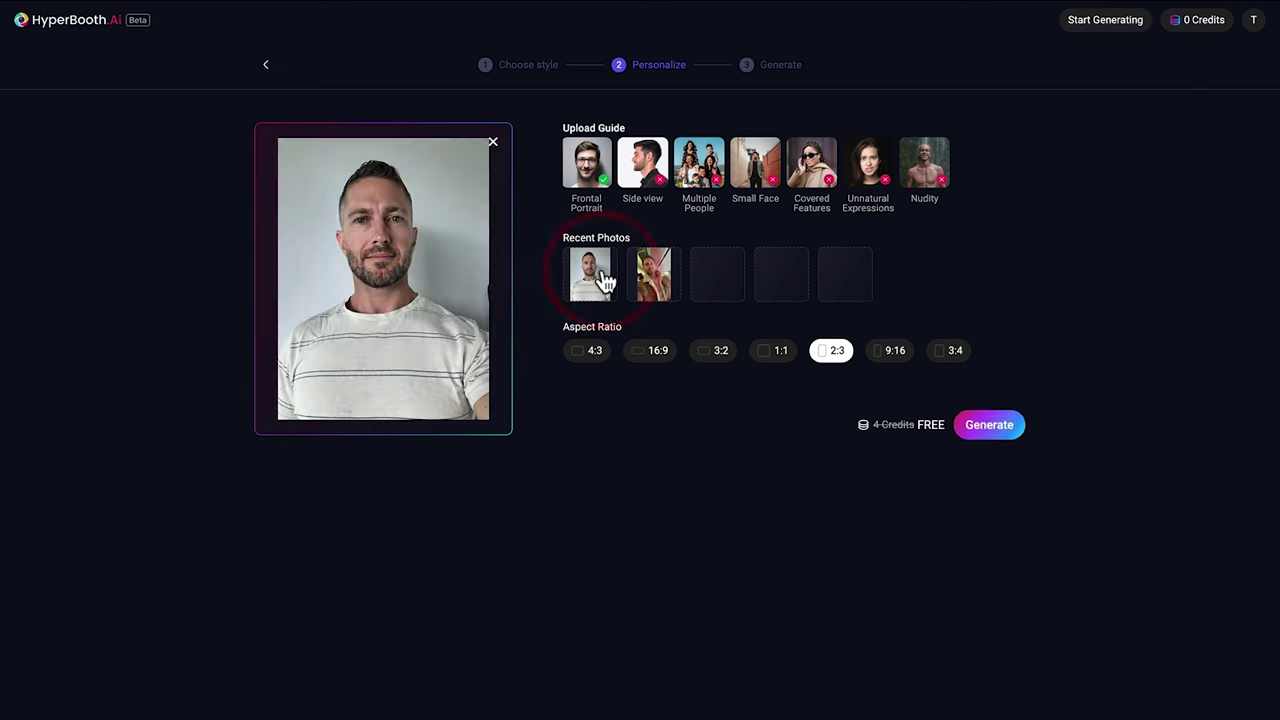
left_click(991, 428)
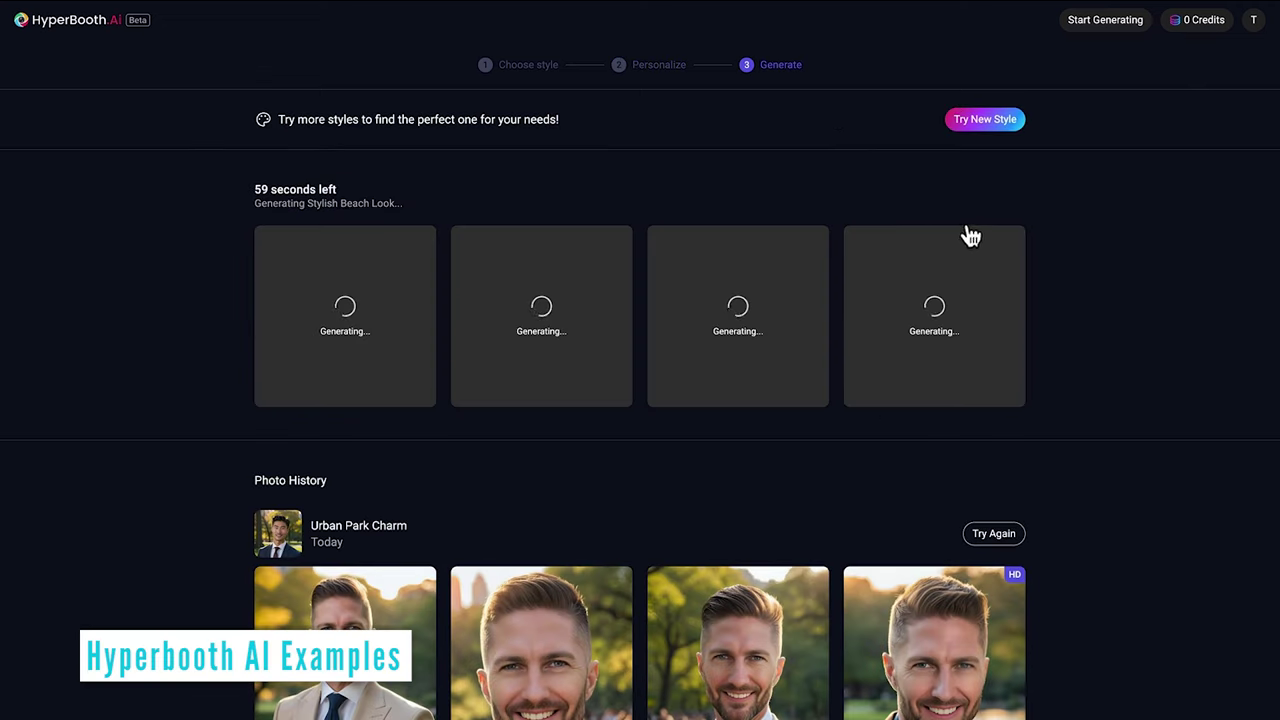
left_click(990, 120)
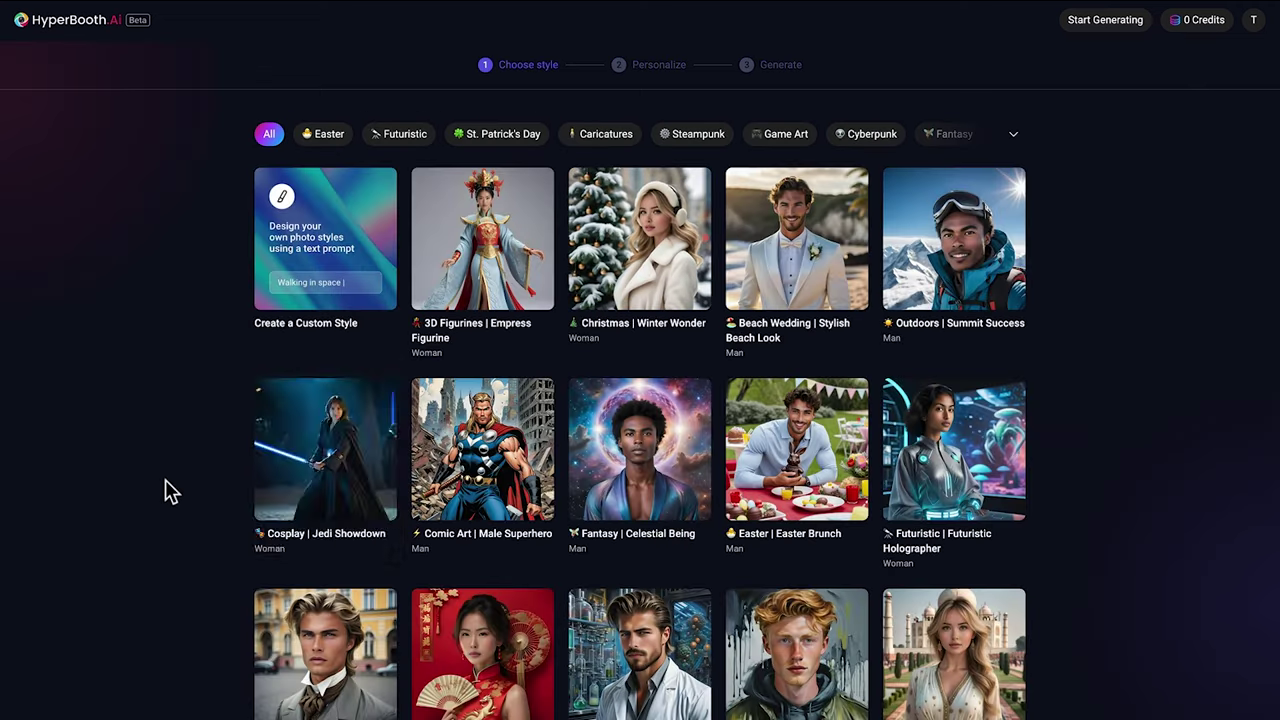
scroll(168, 490, "down", 10)
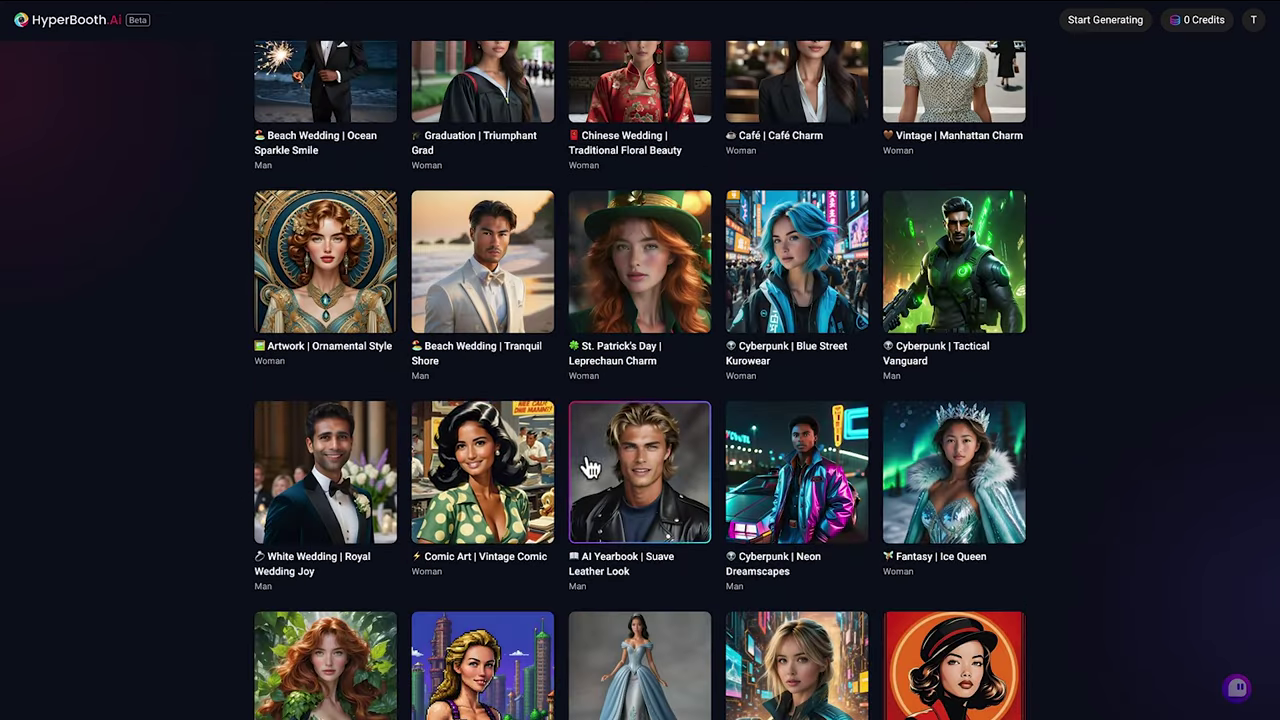
left_click(634, 461)
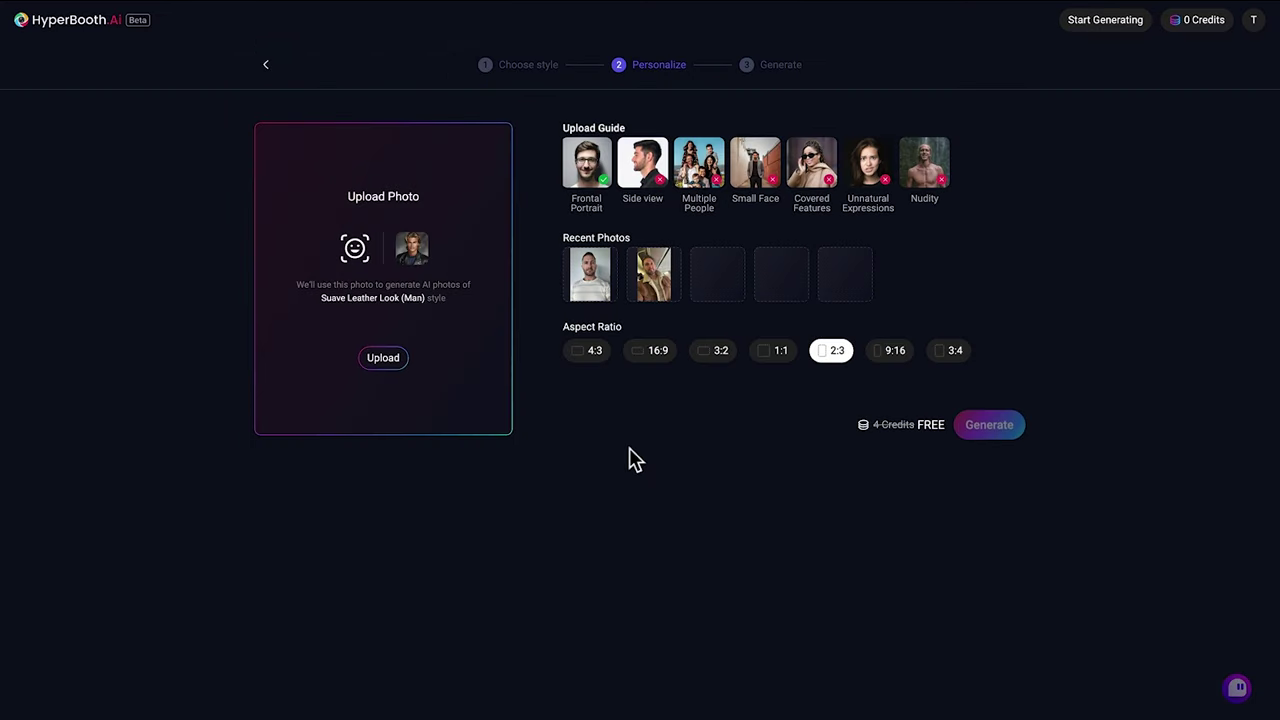
left_click(588, 282)
left_click(980, 426)
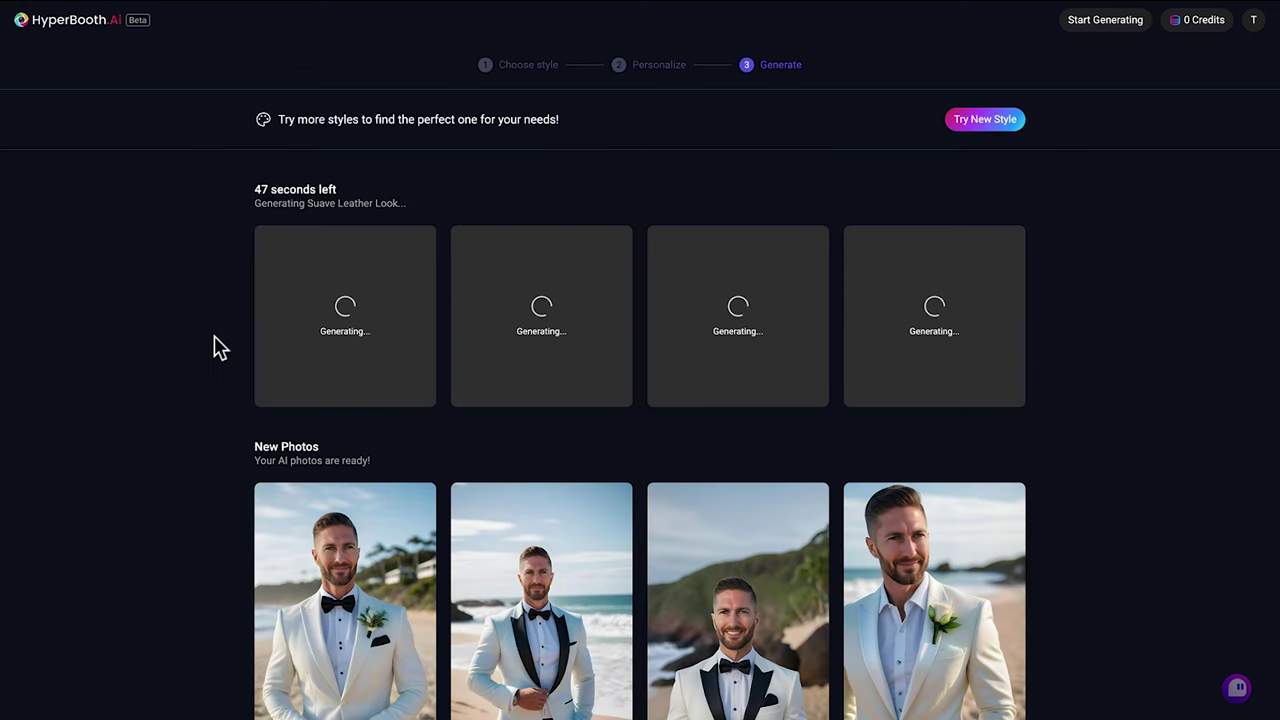
Step: Preview the third beach wedding portrait enlarged
scroll(202, 528, "down", 1)
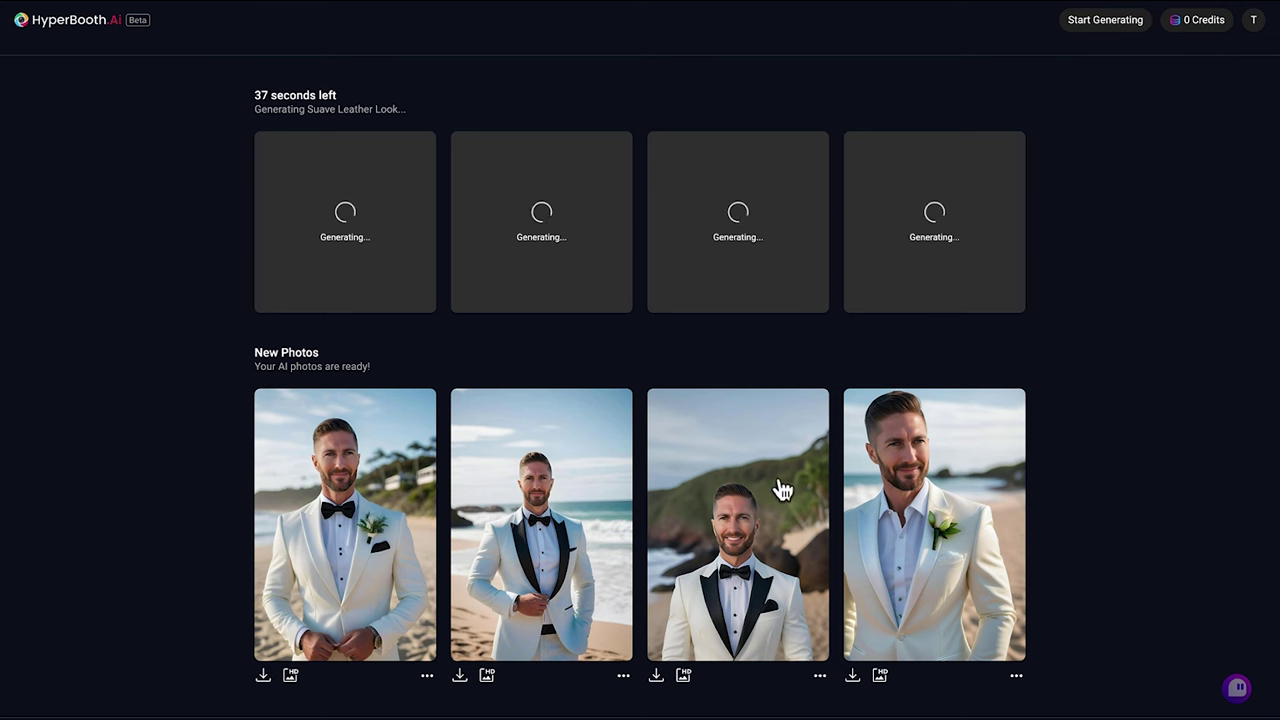
left_click(748, 496)
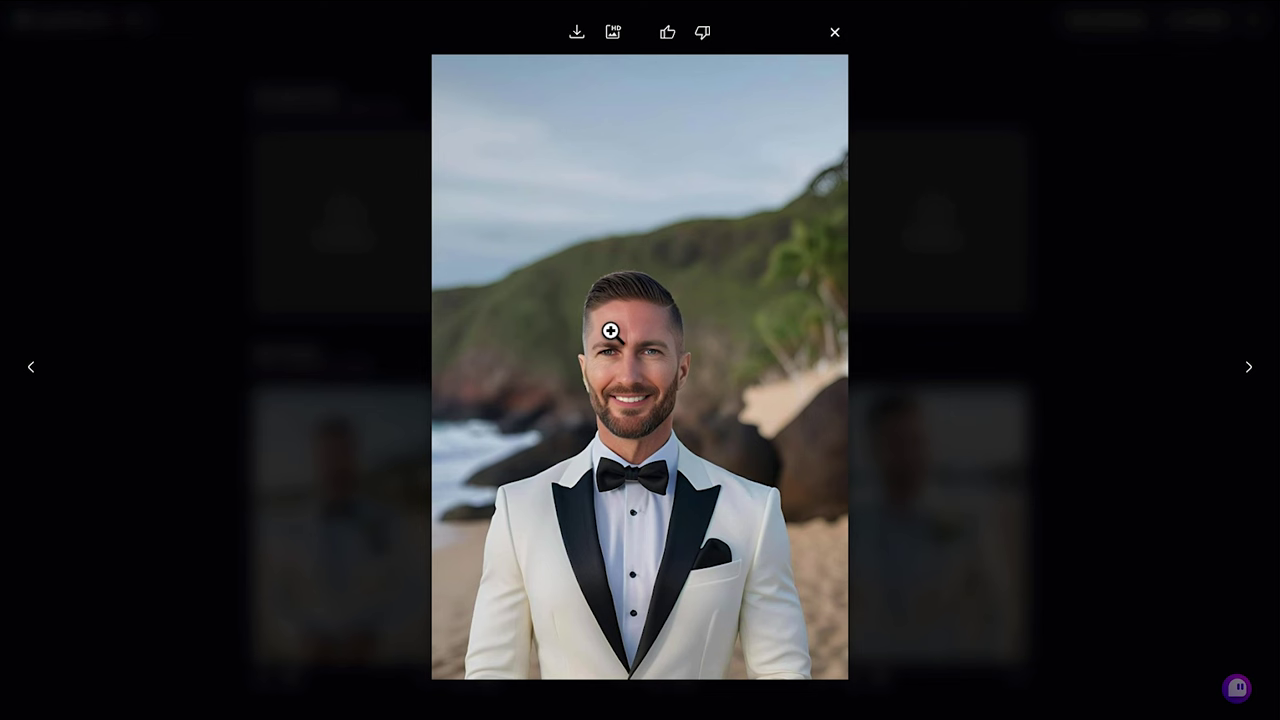
left_click(834, 32)
Step: Upscale a beach wedding portrait to HD and download it, then enlarge the third leather portrait
left_click(300, 480)
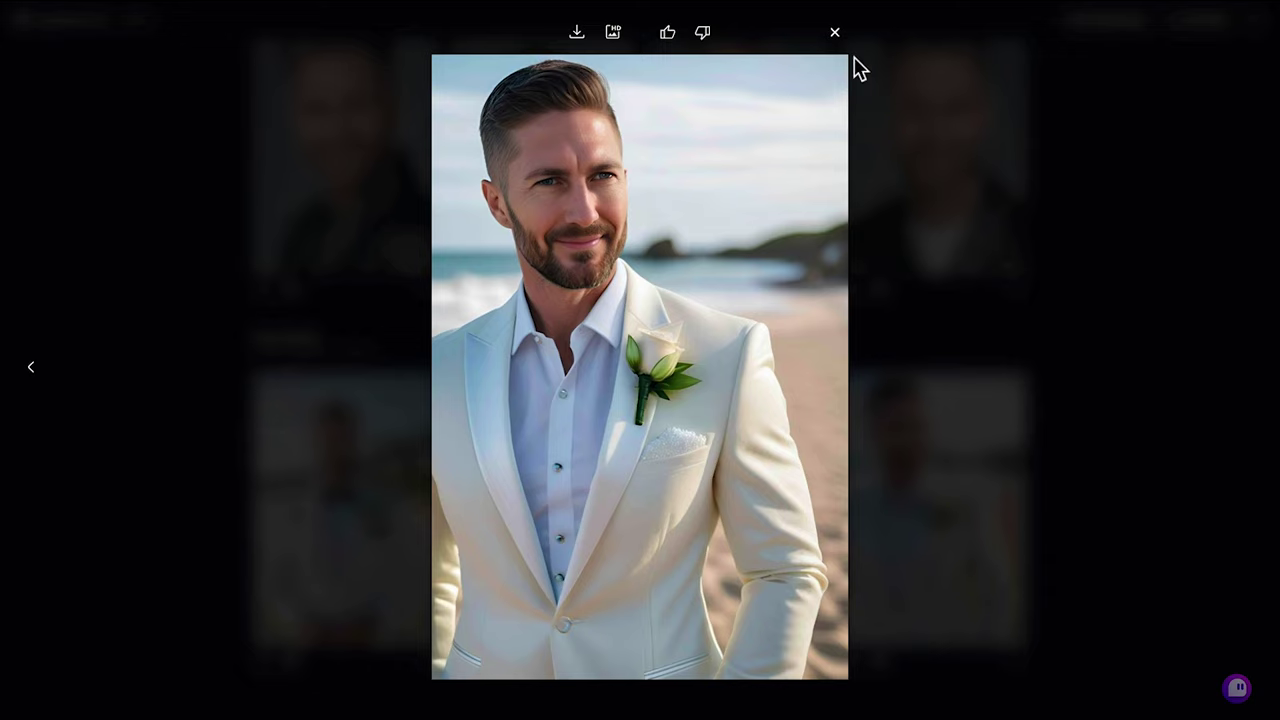
left_click(614, 32)
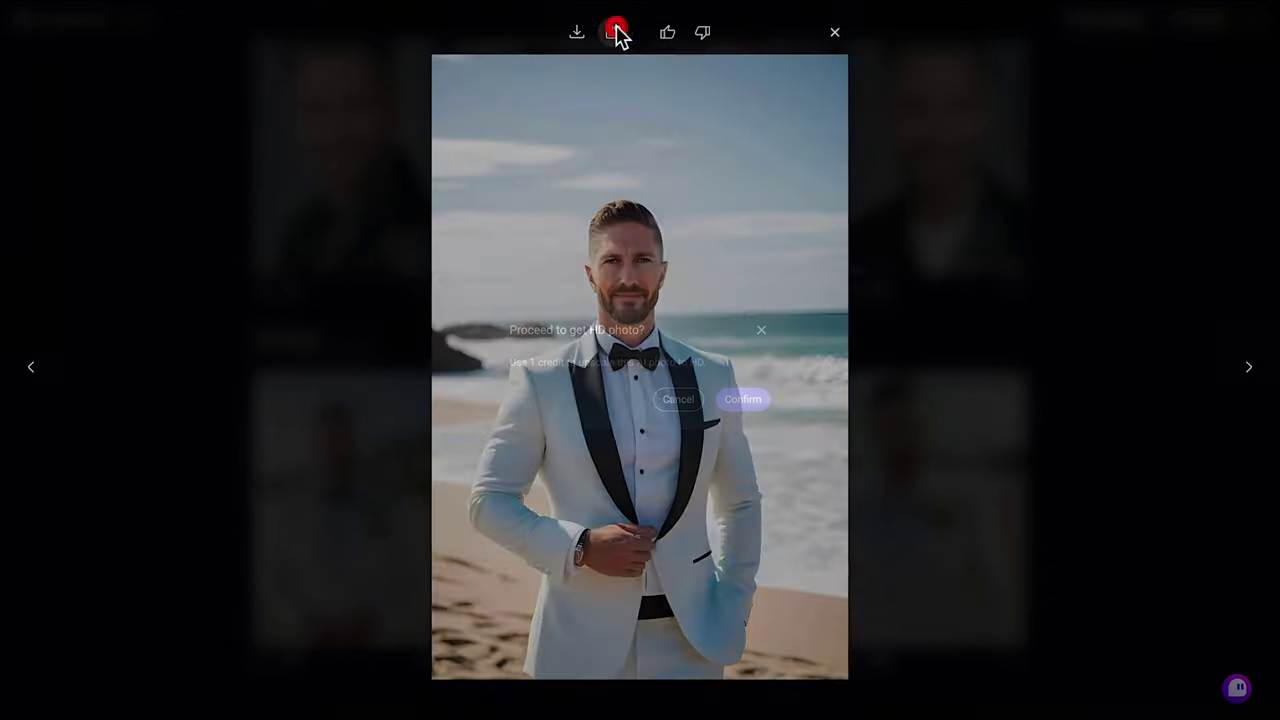
left_click(743, 399)
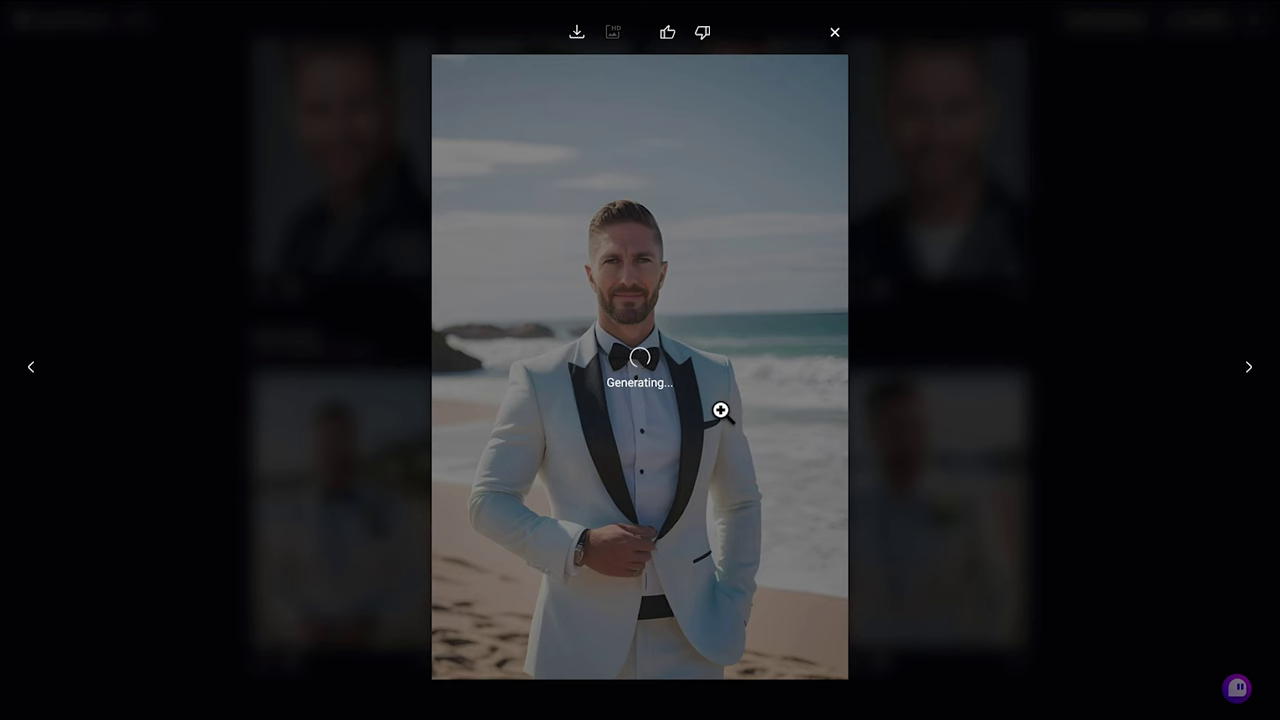
left_click(835, 32)
left_click(452, 655)
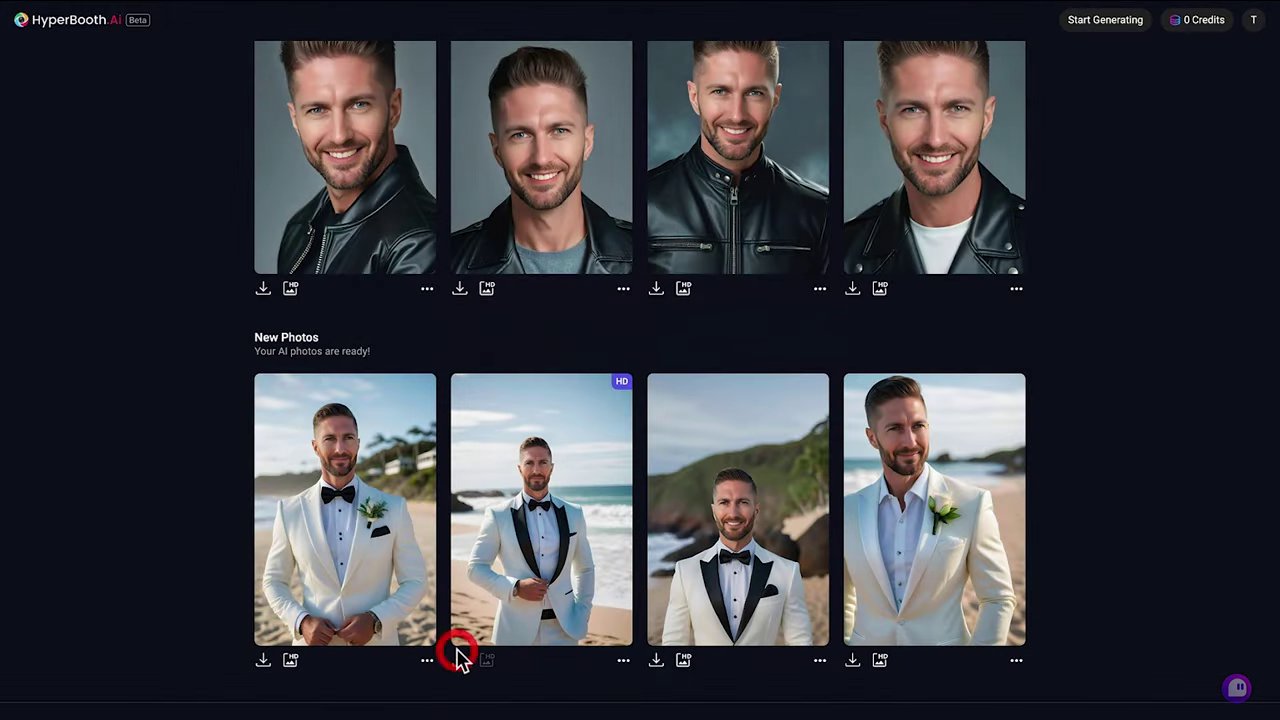
scroll(200, 370, "up", 3)
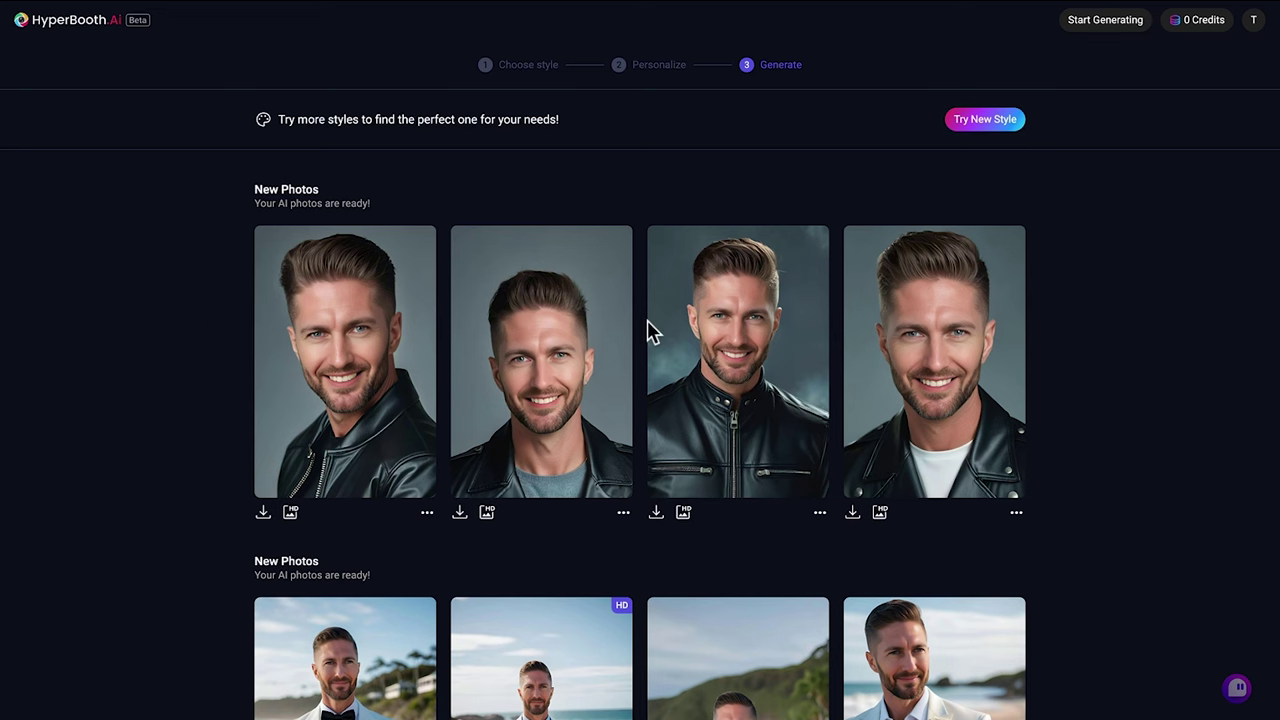
left_click(704, 336)
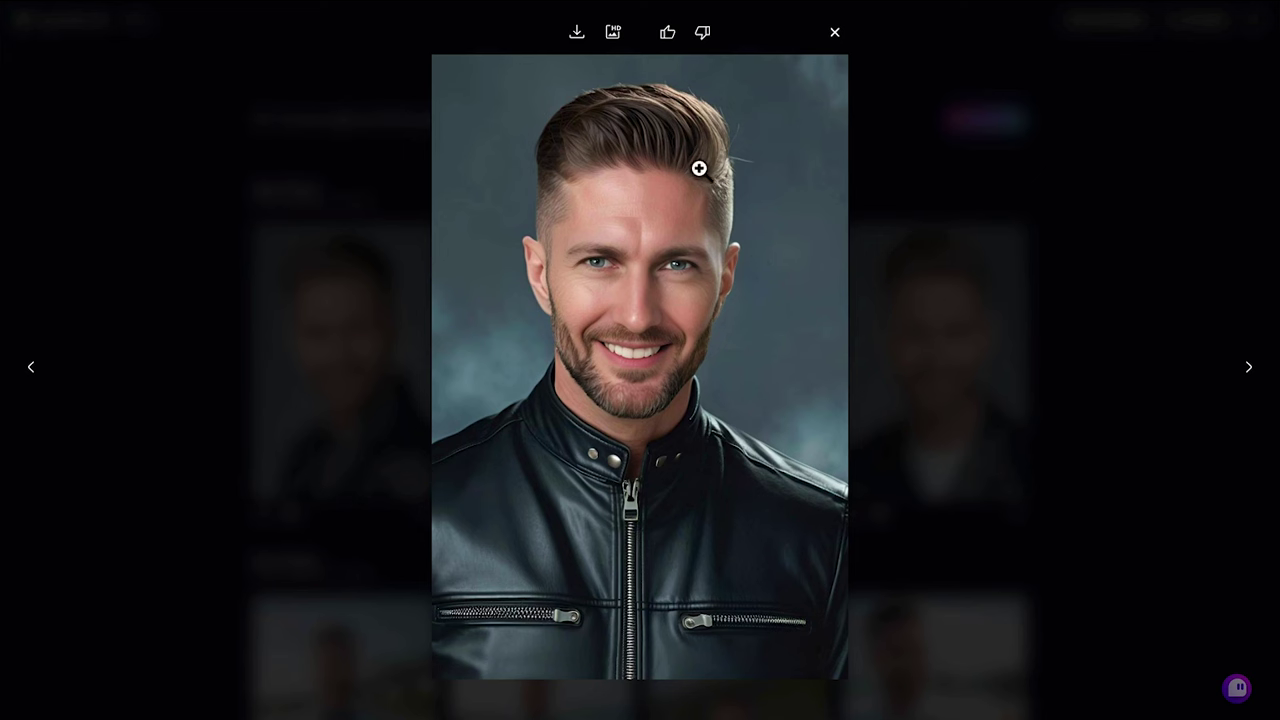
Step: Generate Vintage | Distinguished Gentleman portraits from the selfie
left_click(835, 34)
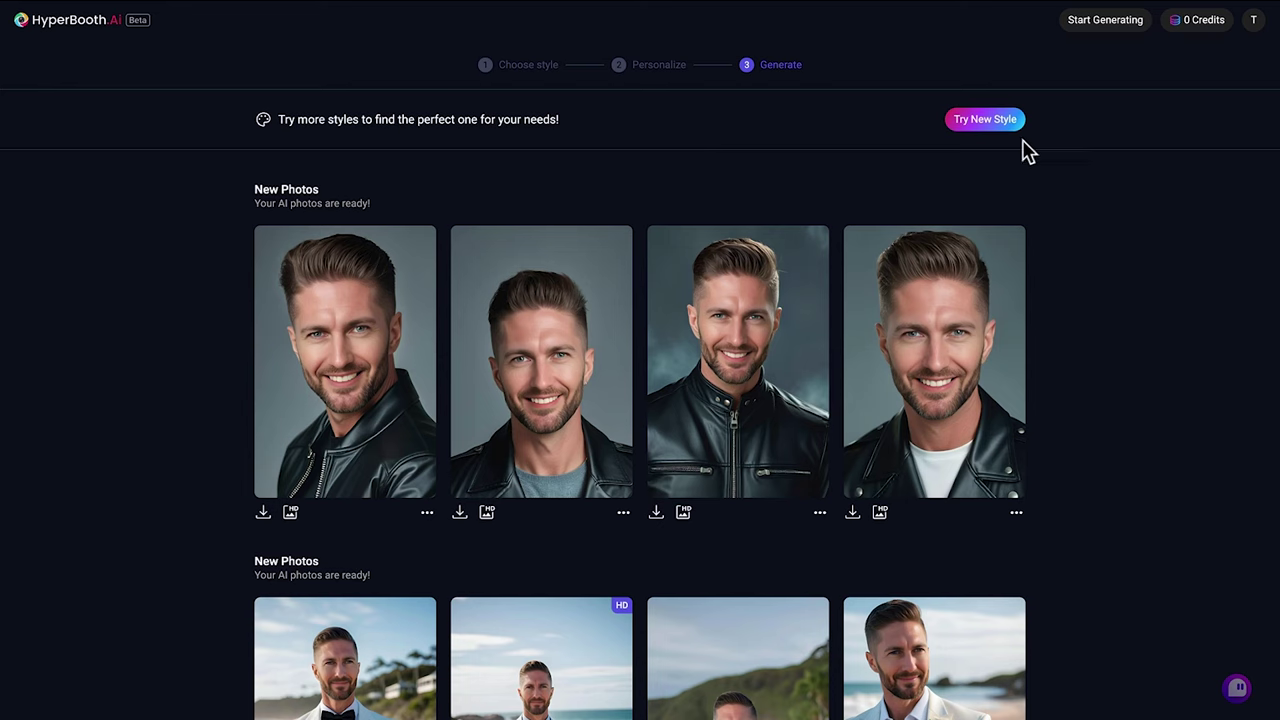
left_click(1107, 24)
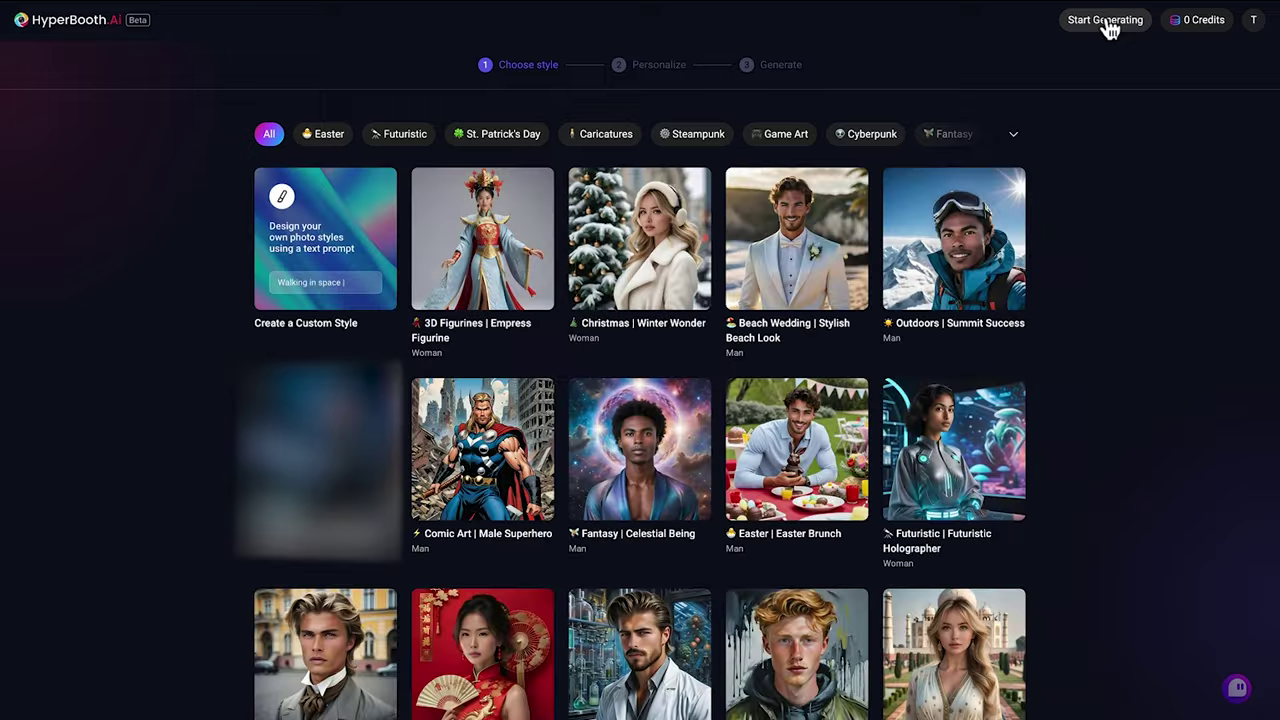
left_click(1253, 19)
left_click(1184, 64)
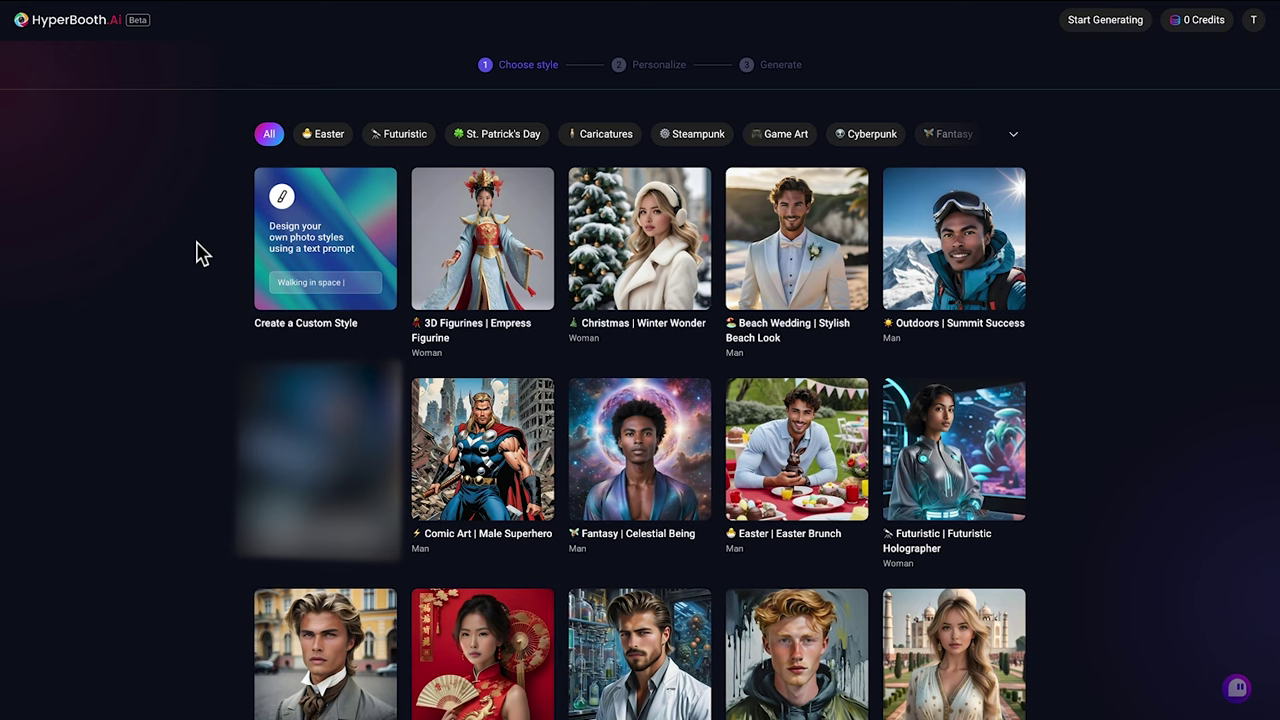
scroll(223, 463, "down", 1)
scroll(213, 475, "down", 4)
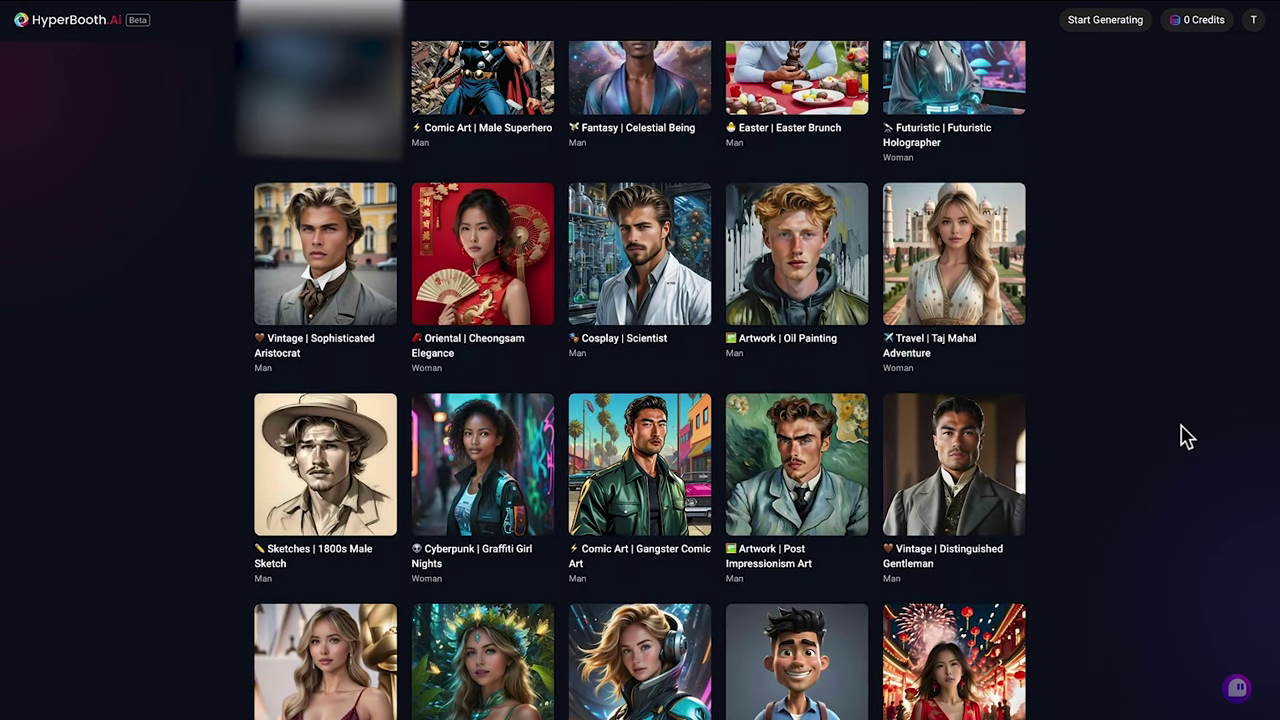
left_click(963, 457)
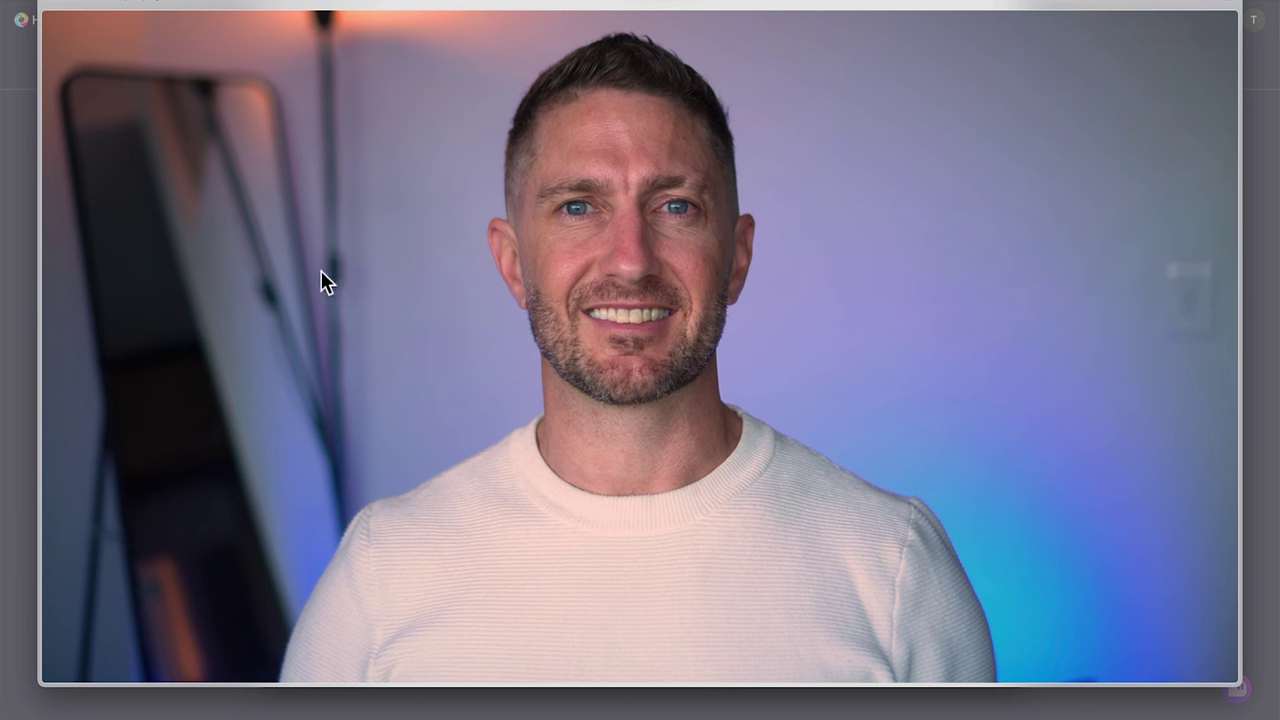
left_click(409, 294)
left_click(989, 426)
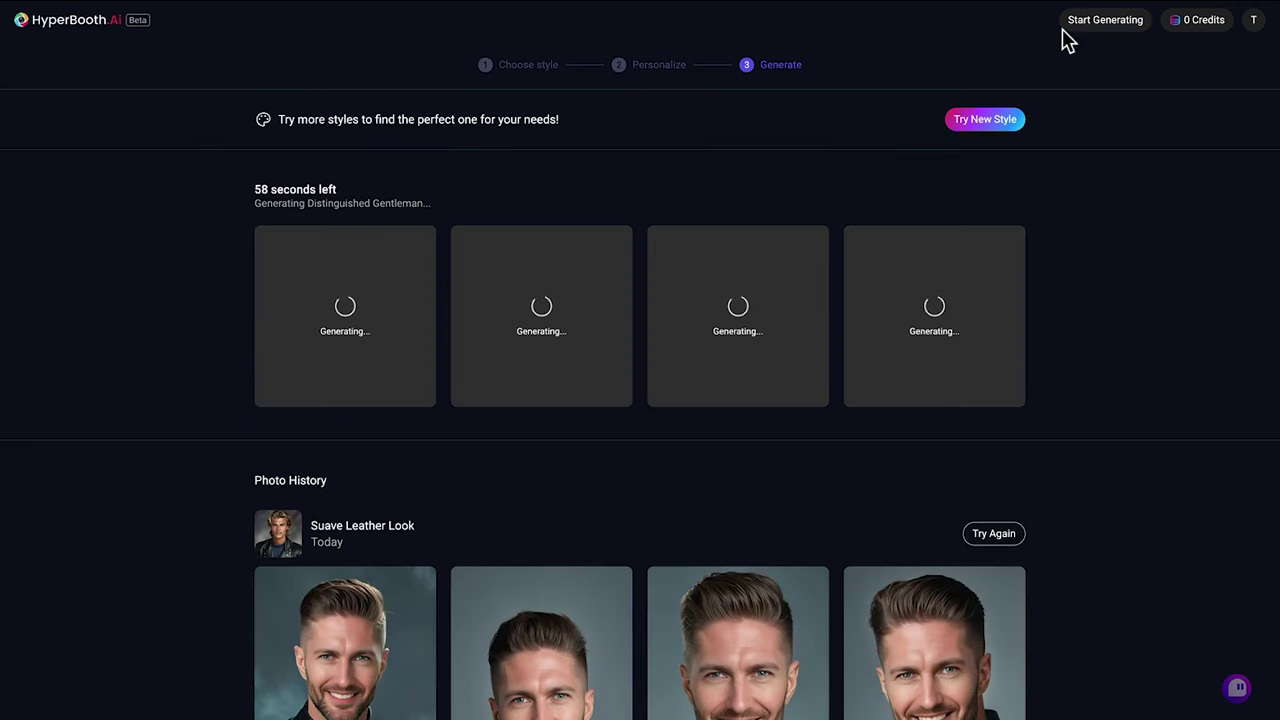
Step: Choose the Professional portrait style with the selfie loaded
left_click(1120, 26)
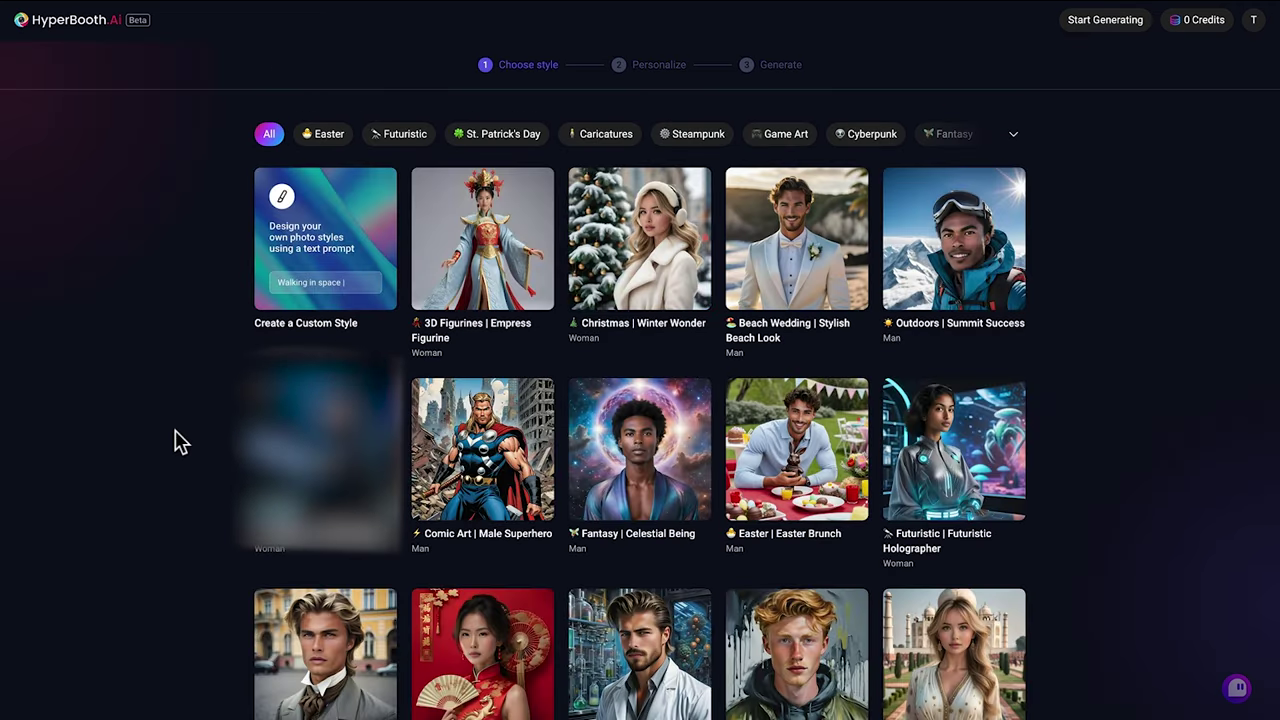
scroll(714, 463, "down", 10)
left_click(733, 465)
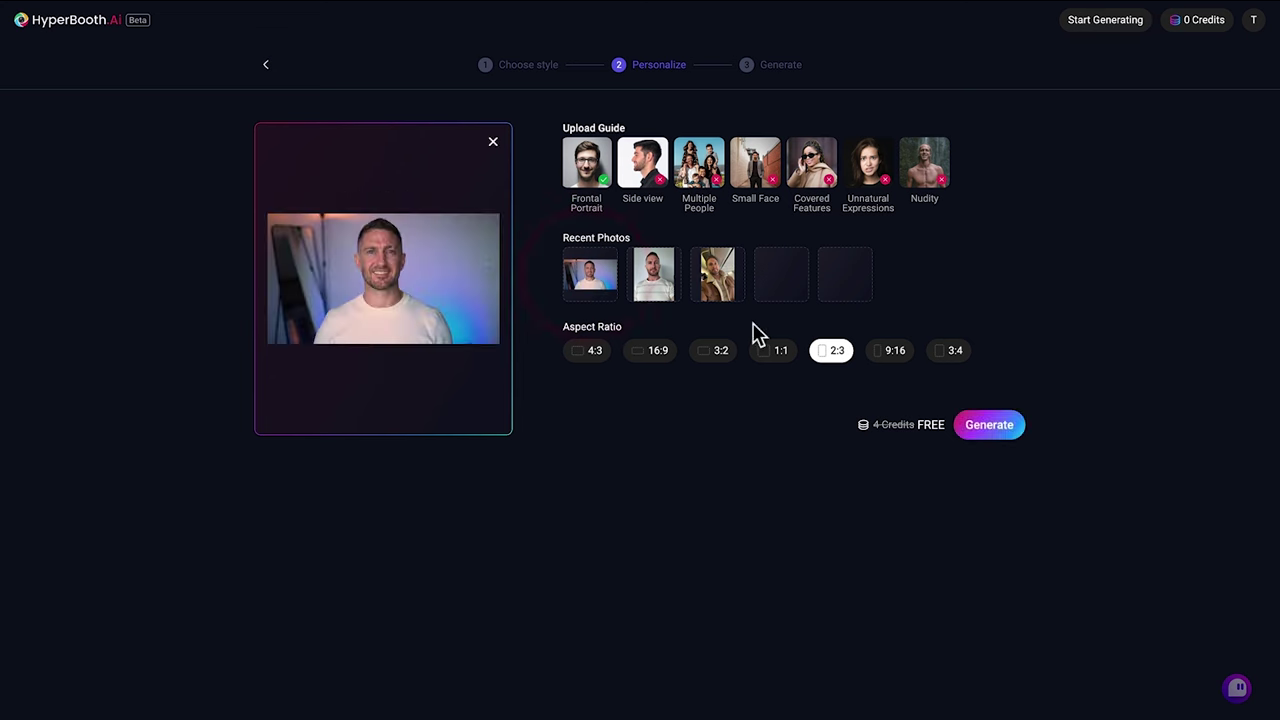
Step: Generate the Professional set, then Cyberpunk | Tactical Vanguard portraits from the earlier selfie
left_click(989, 426)
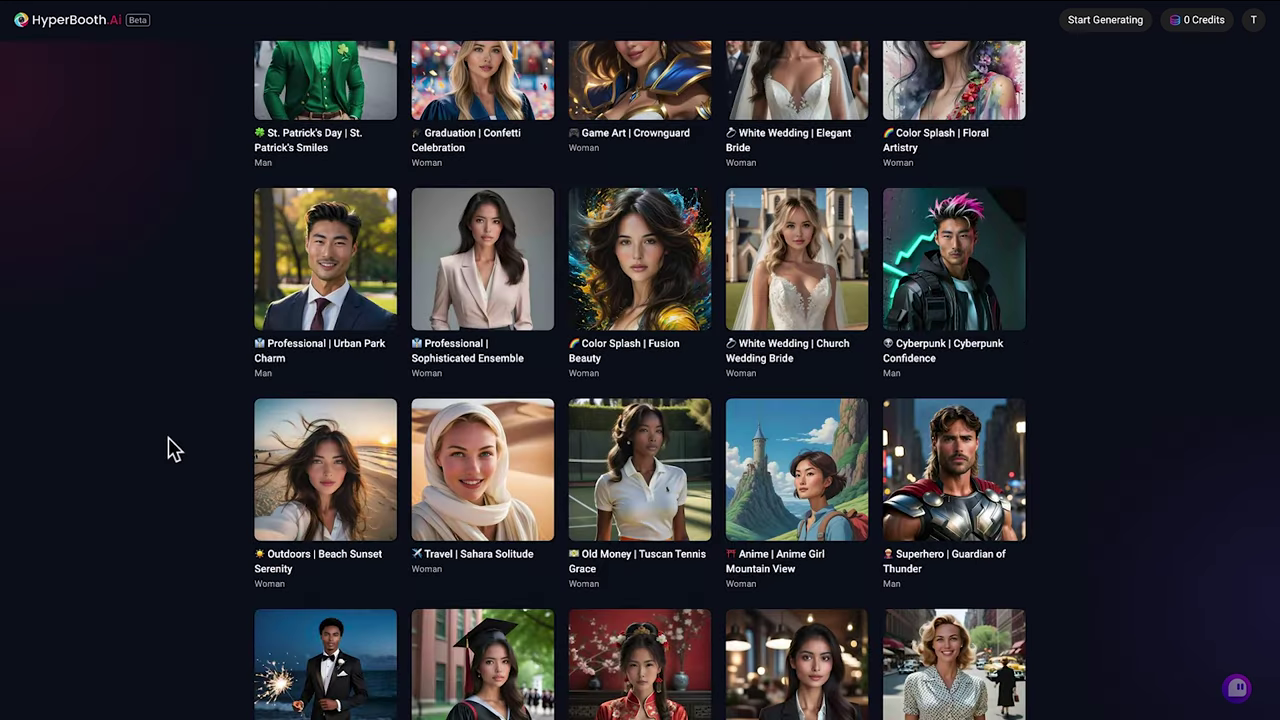
scroll(170, 448, "down", 5)
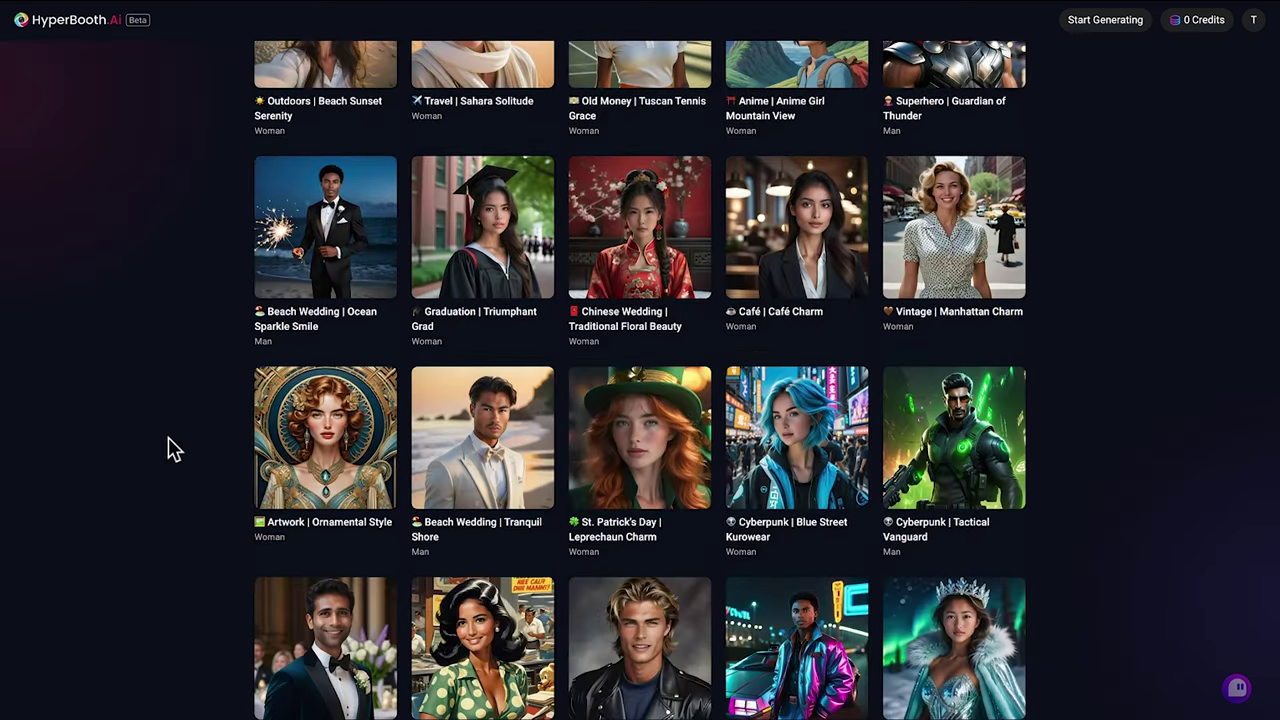
left_click(962, 410)
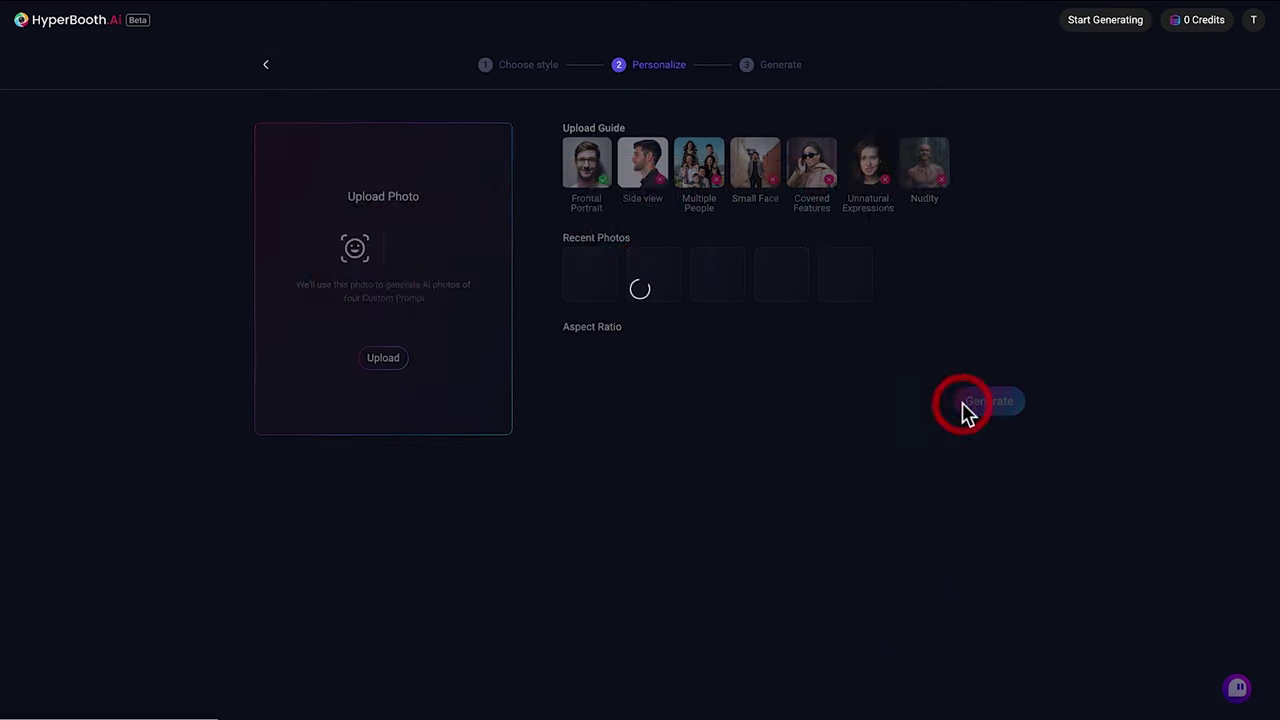
left_click(566, 285)
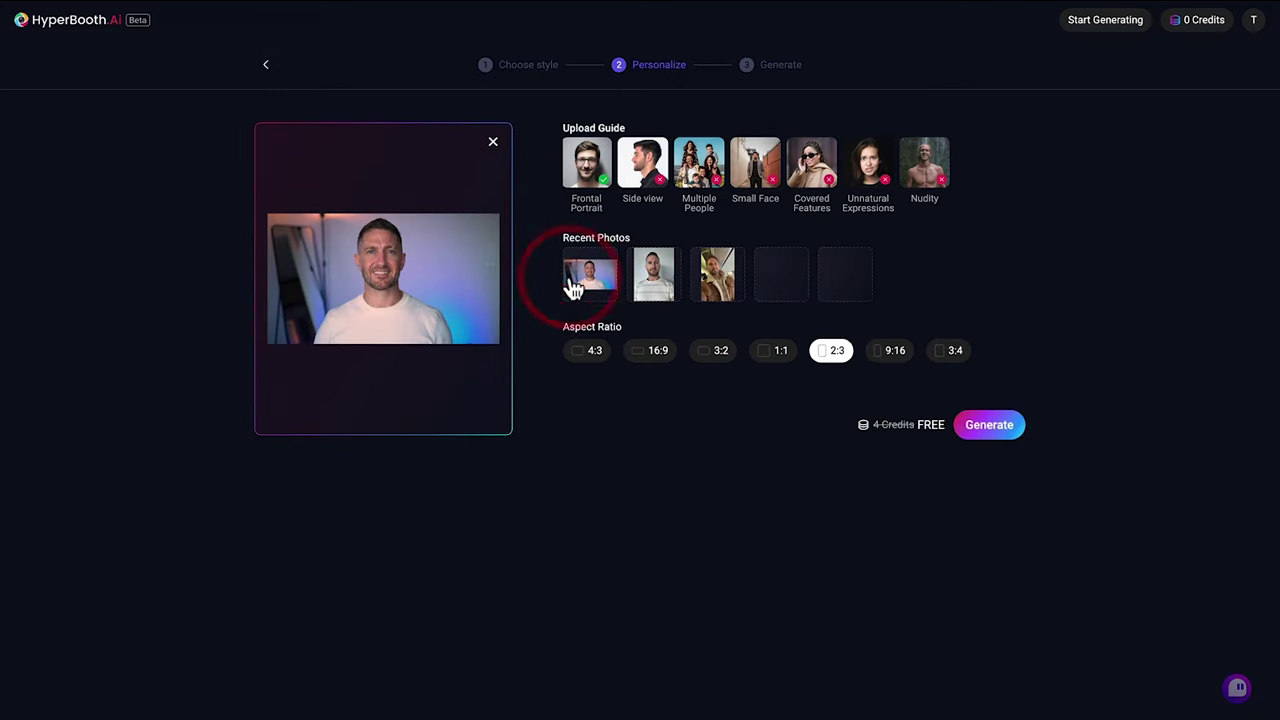
left_click(998, 422)
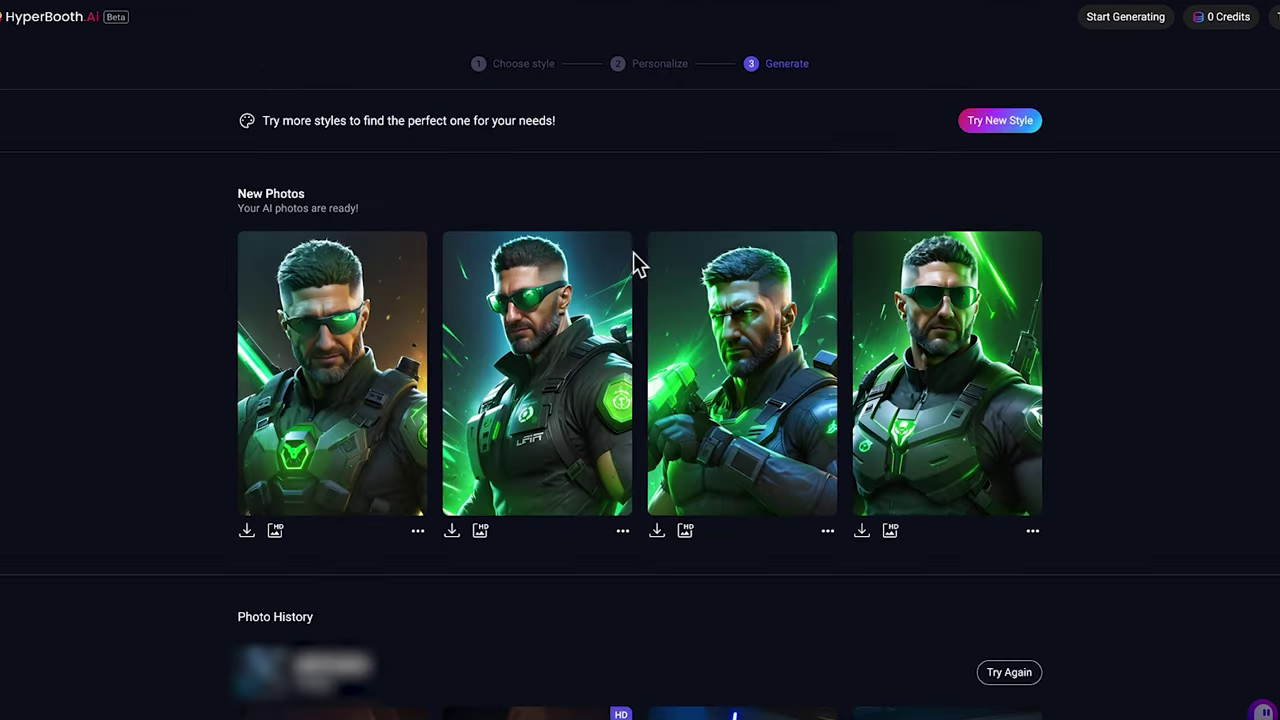
Step: View the first two Tactical Vanguard portraits full size and scroll through Photo History
left_click(554, 351)
left_click(350, 333)
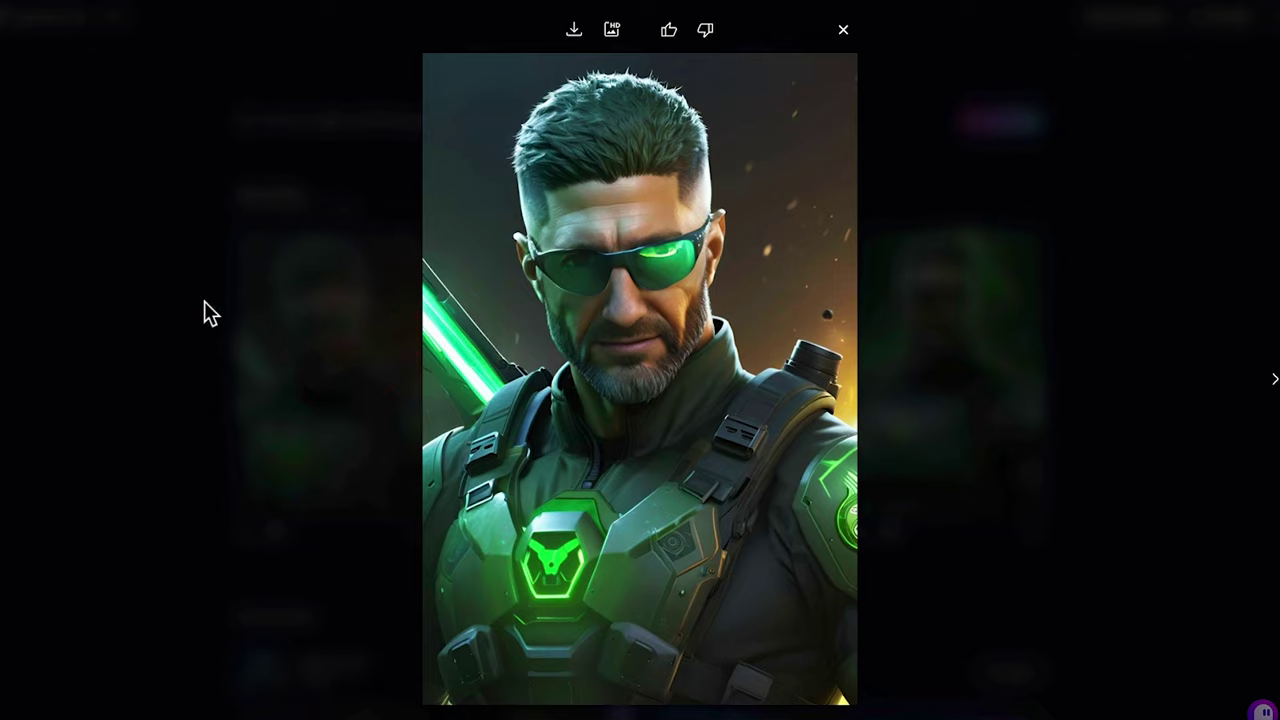
left_click(204, 301)
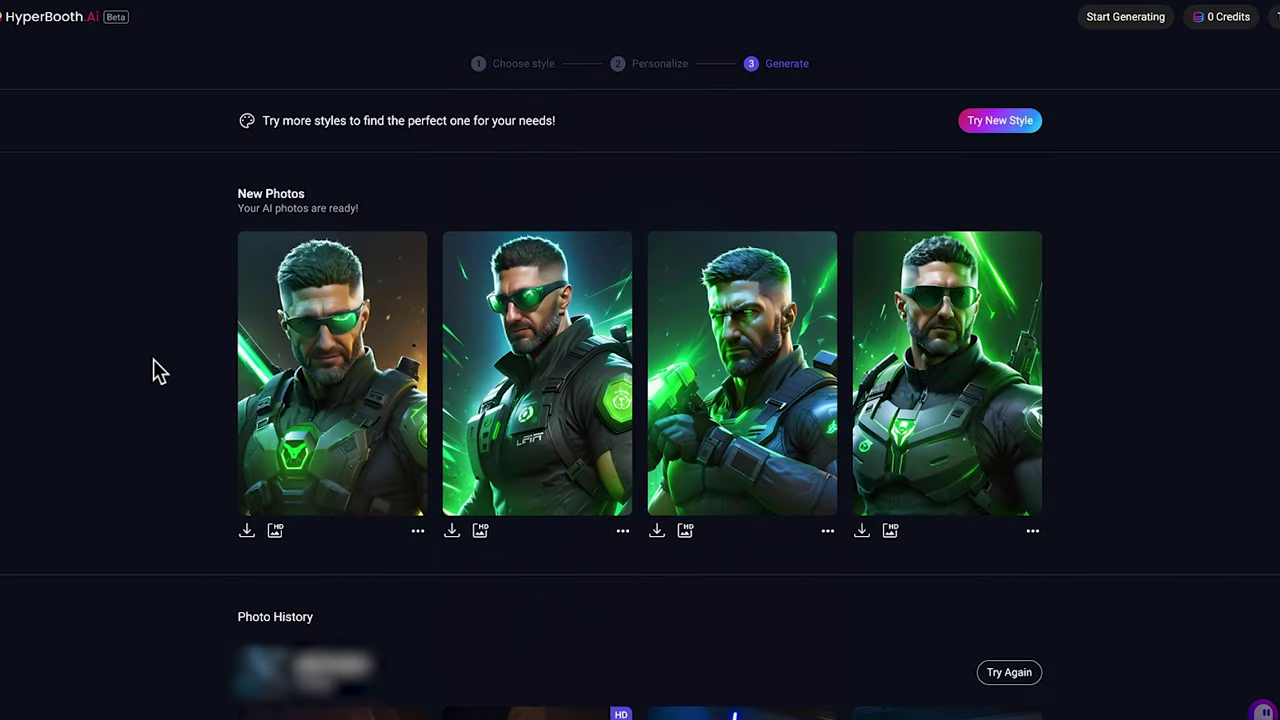
scroll(160, 371, "down", 15)
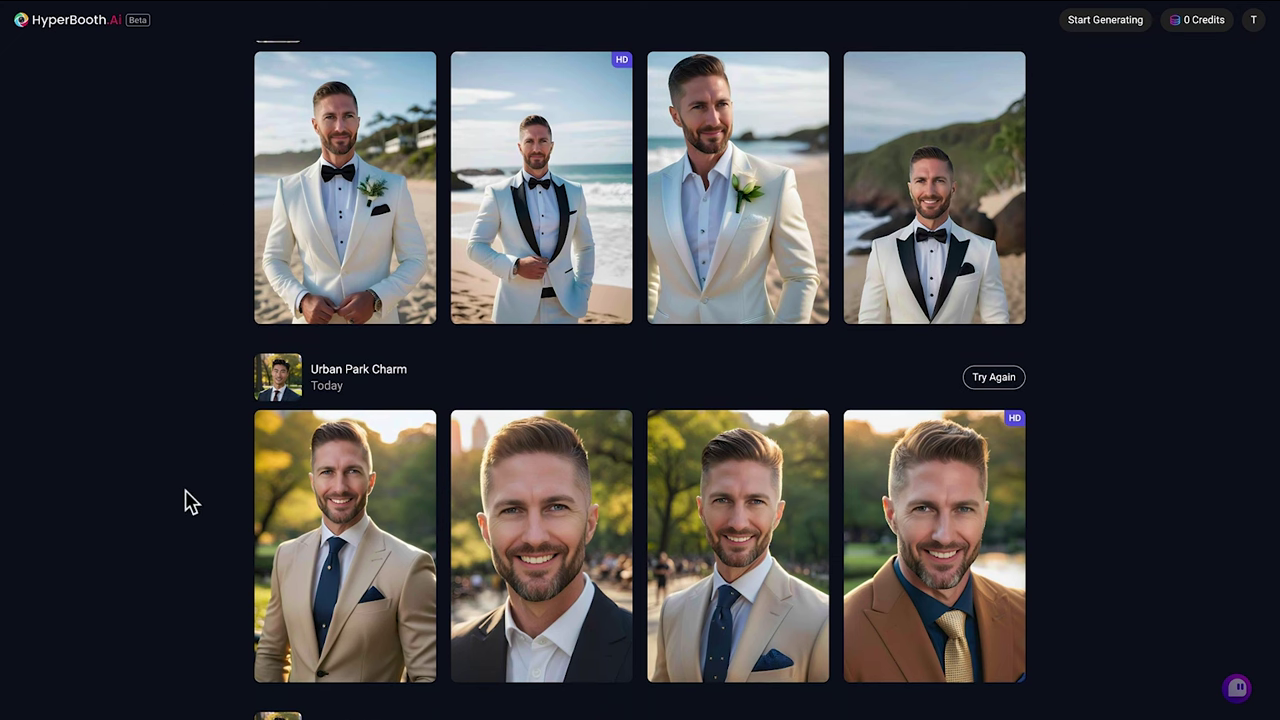
scroll(193, 254, "up", 10)
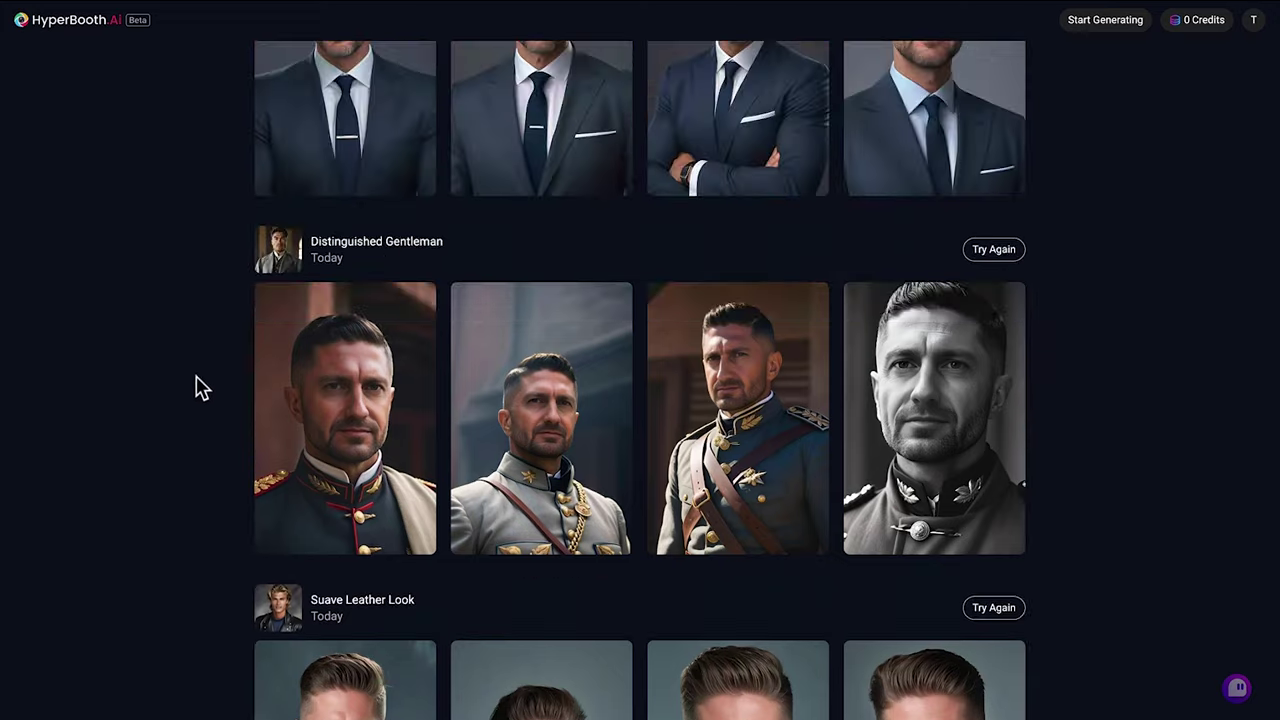
scroll(197, 403, "up", 2)
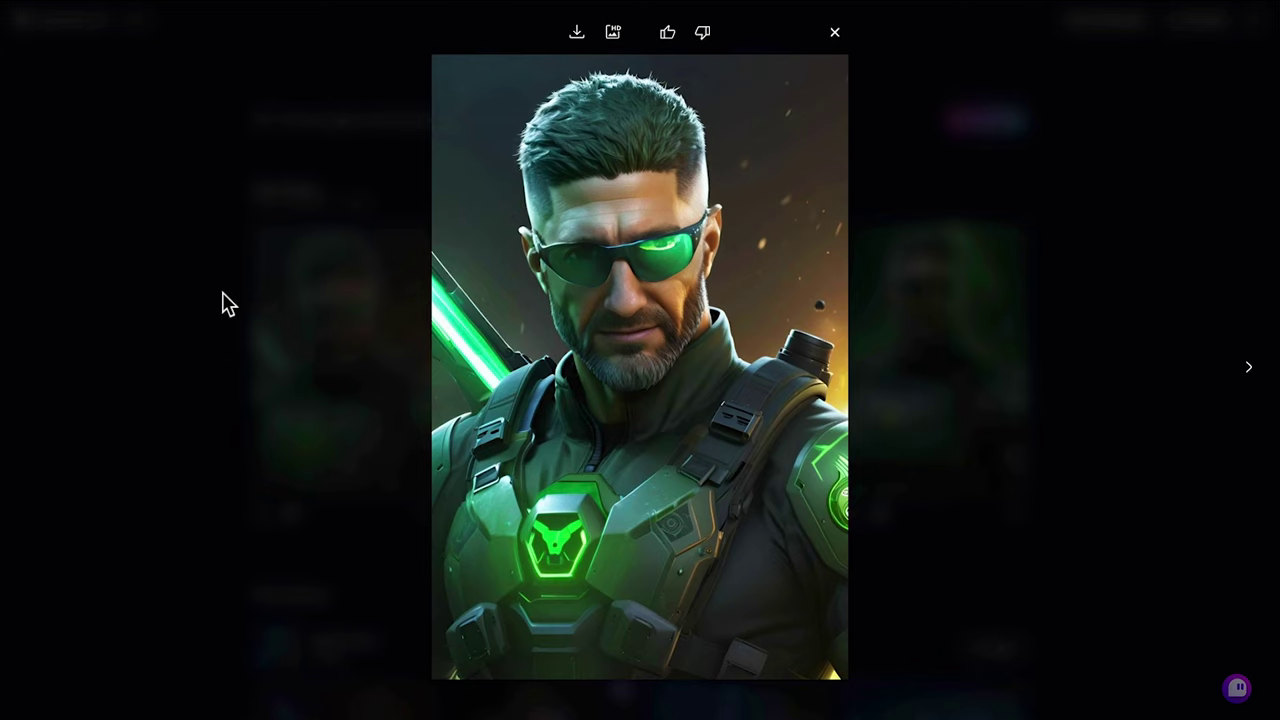
left_click(228, 303)
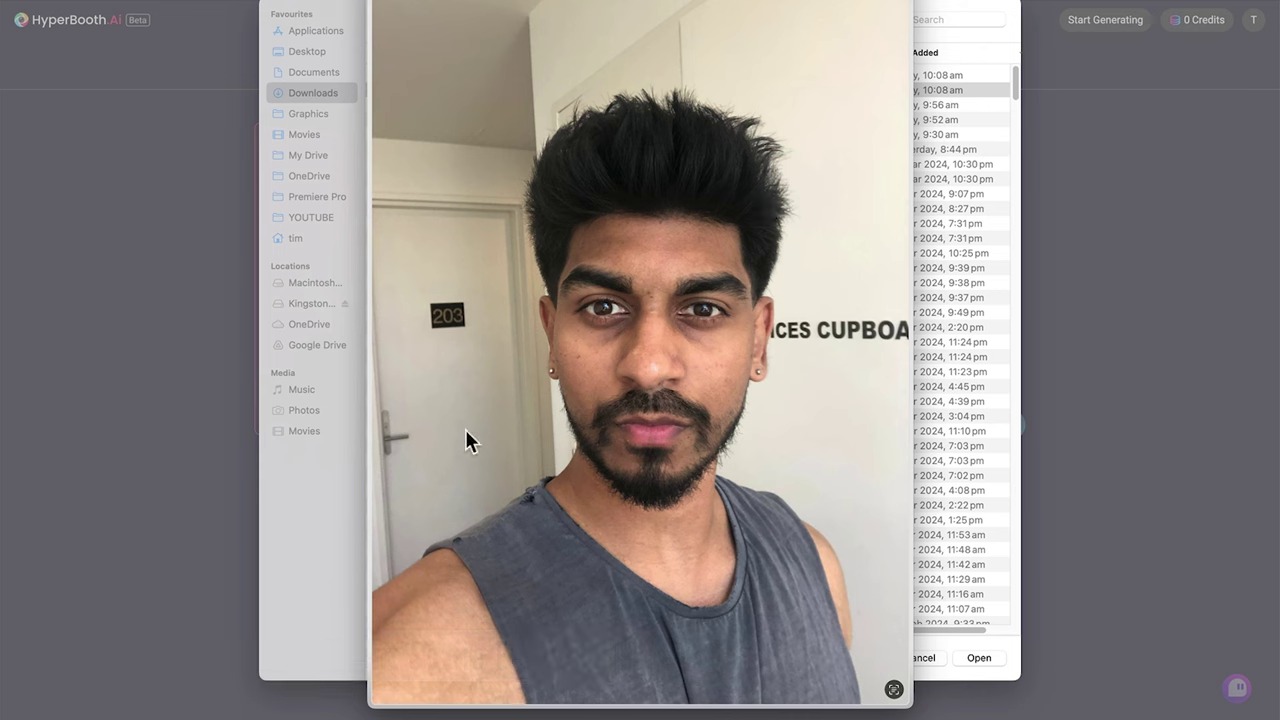
Step: Upload a new selfie for Outdoors | Summit Success and generate it at 16:9
key("space")
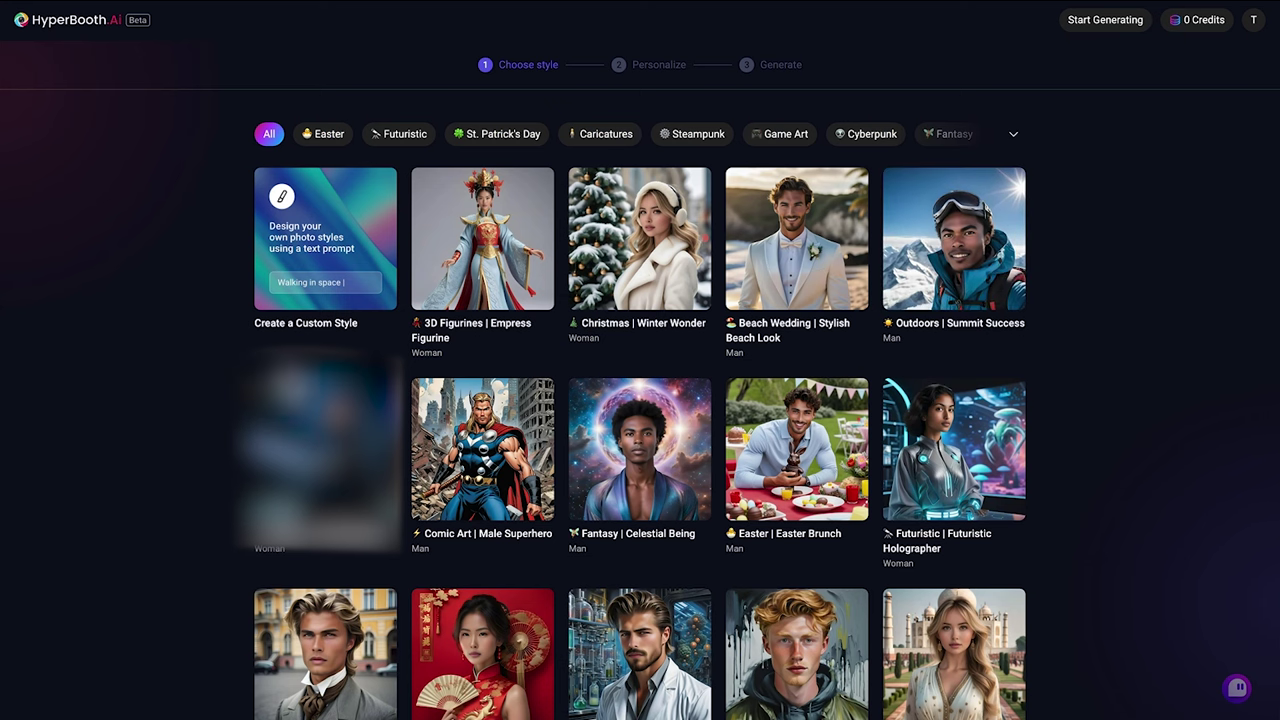
left_click(931, 260)
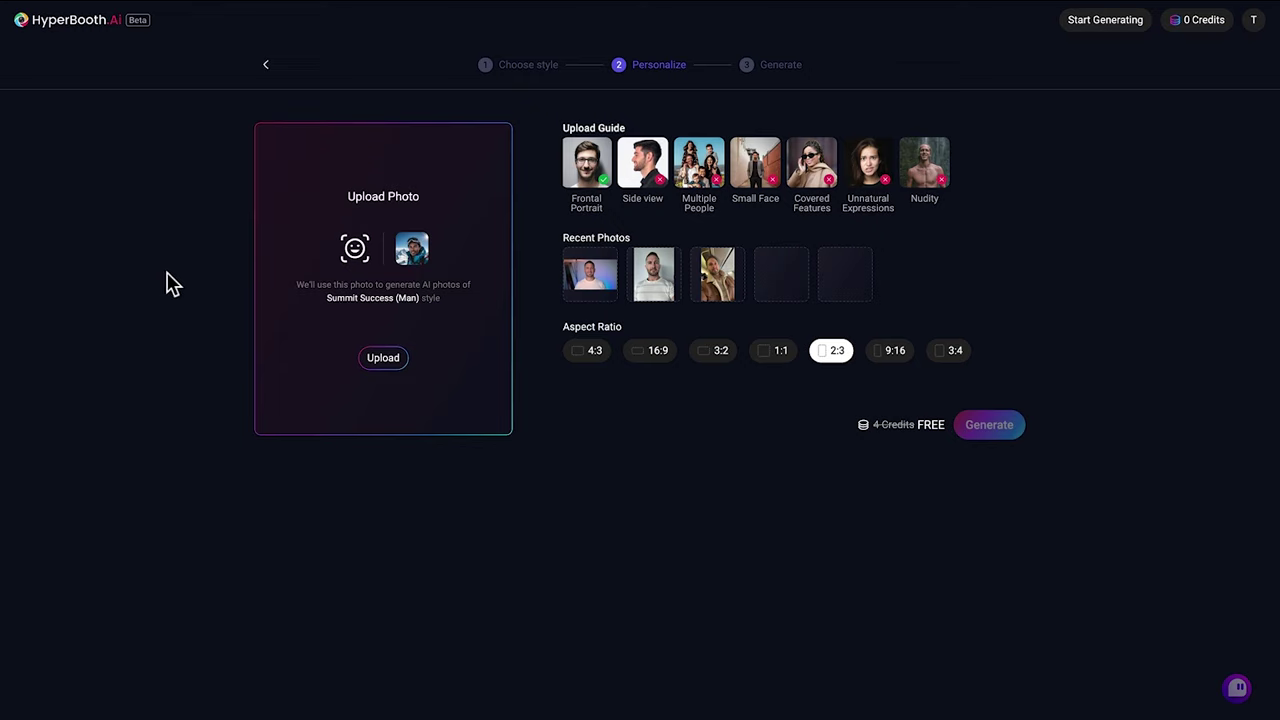
left_click(375, 359)
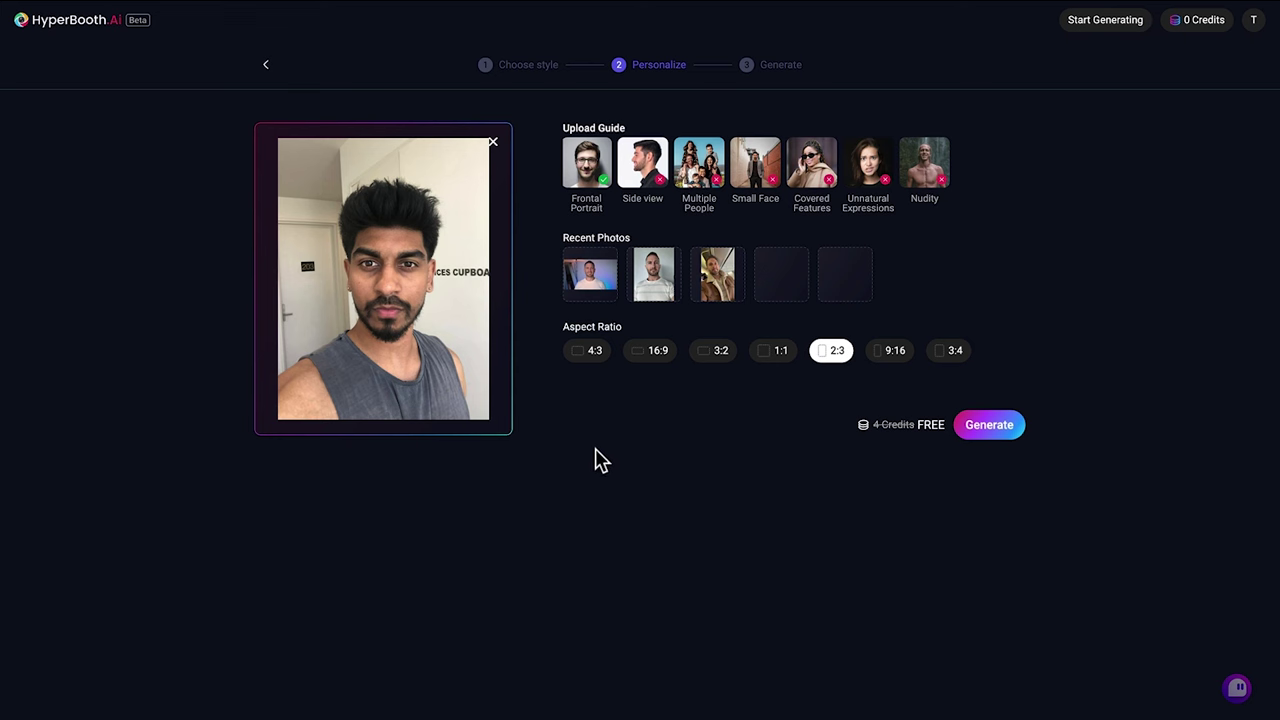
left_click(642, 358)
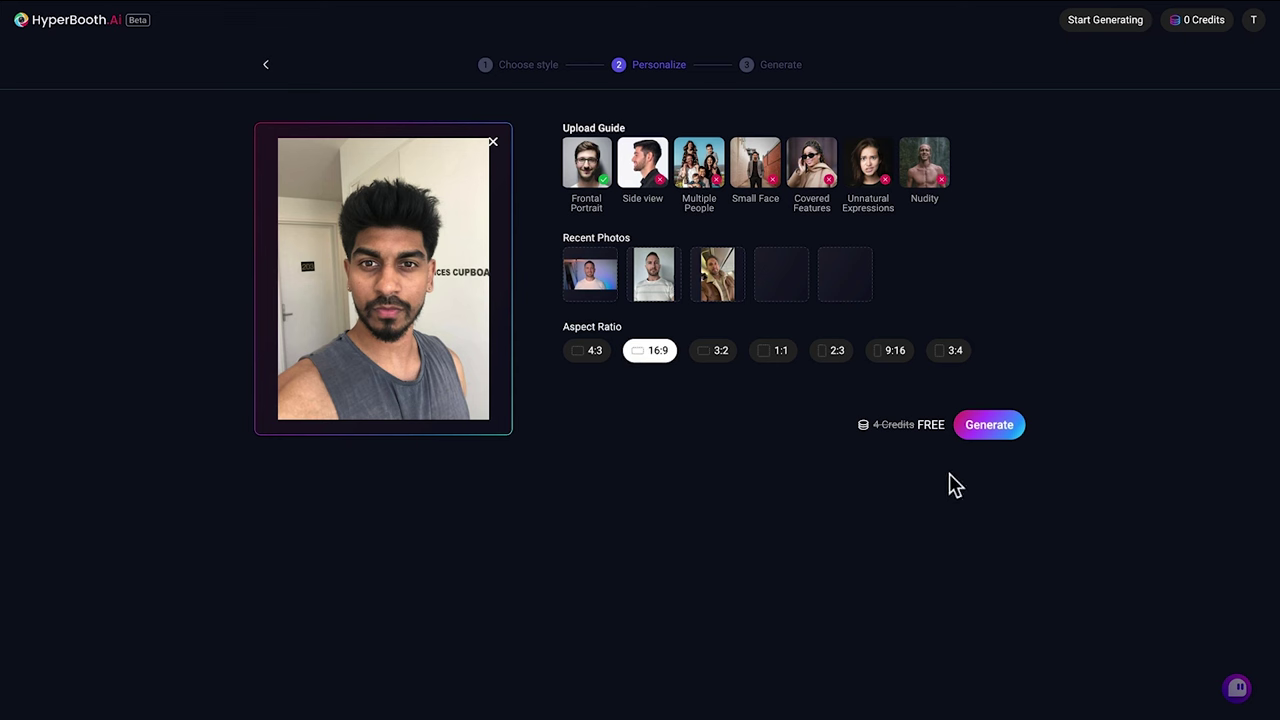
left_click(1001, 428)
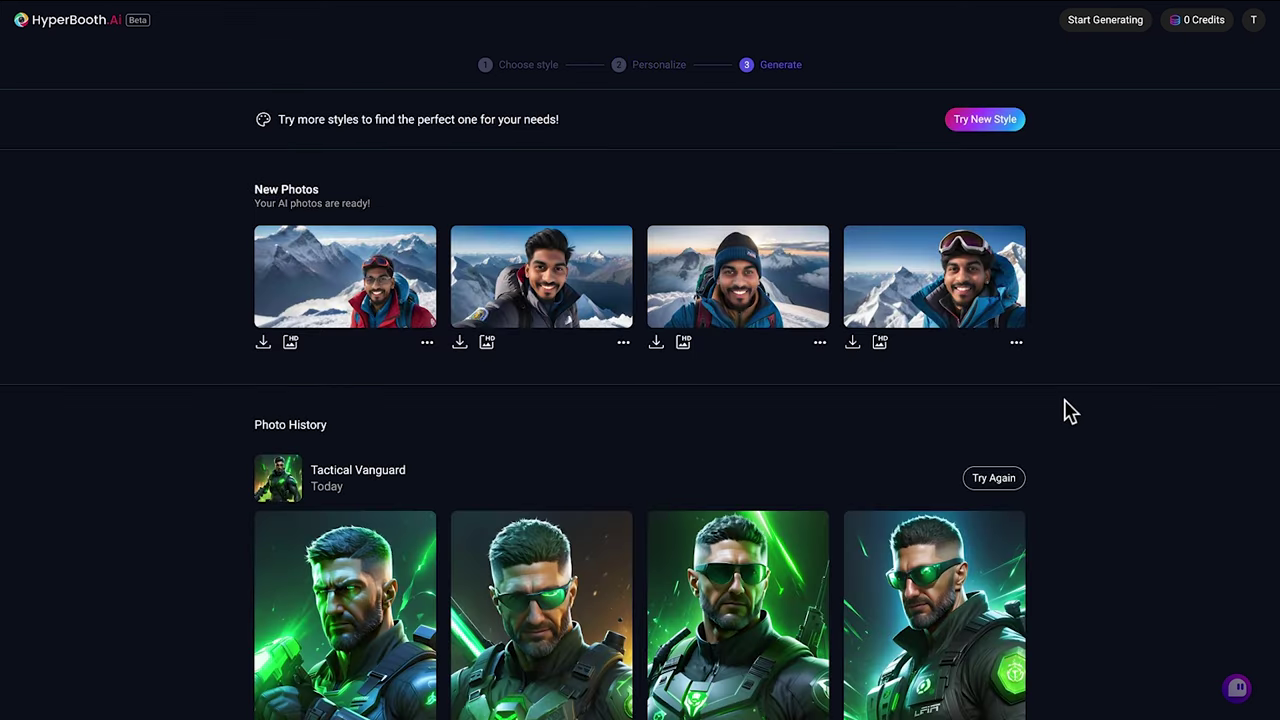
Step: View the second, third and fourth summit portraits full size, closing each
left_click(500, 272)
left_click(240, 262)
left_click(702, 282)
left_click(205, 280)
left_click(890, 290)
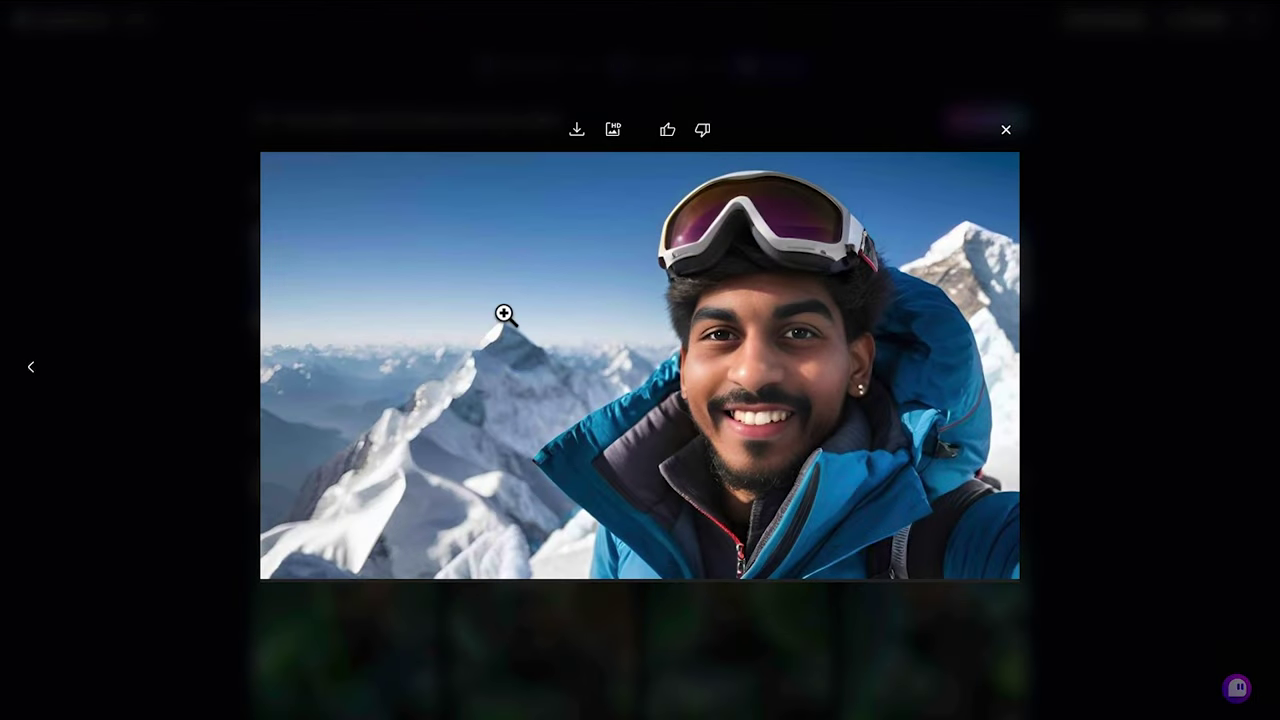
left_click(66, 326)
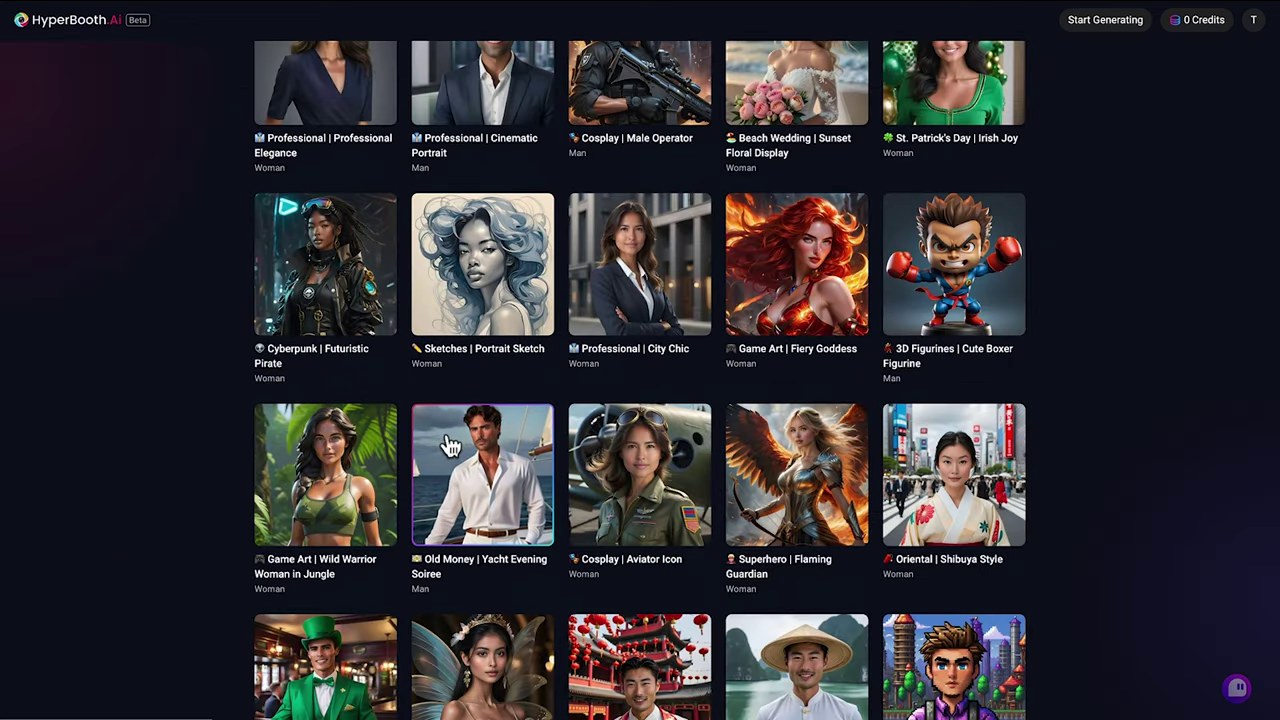
Step: Generate Old Money Yacht Evening Soiree portraits at 16:9 from the newly uploaded selfie
left_click(472, 450)
left_click(597, 276)
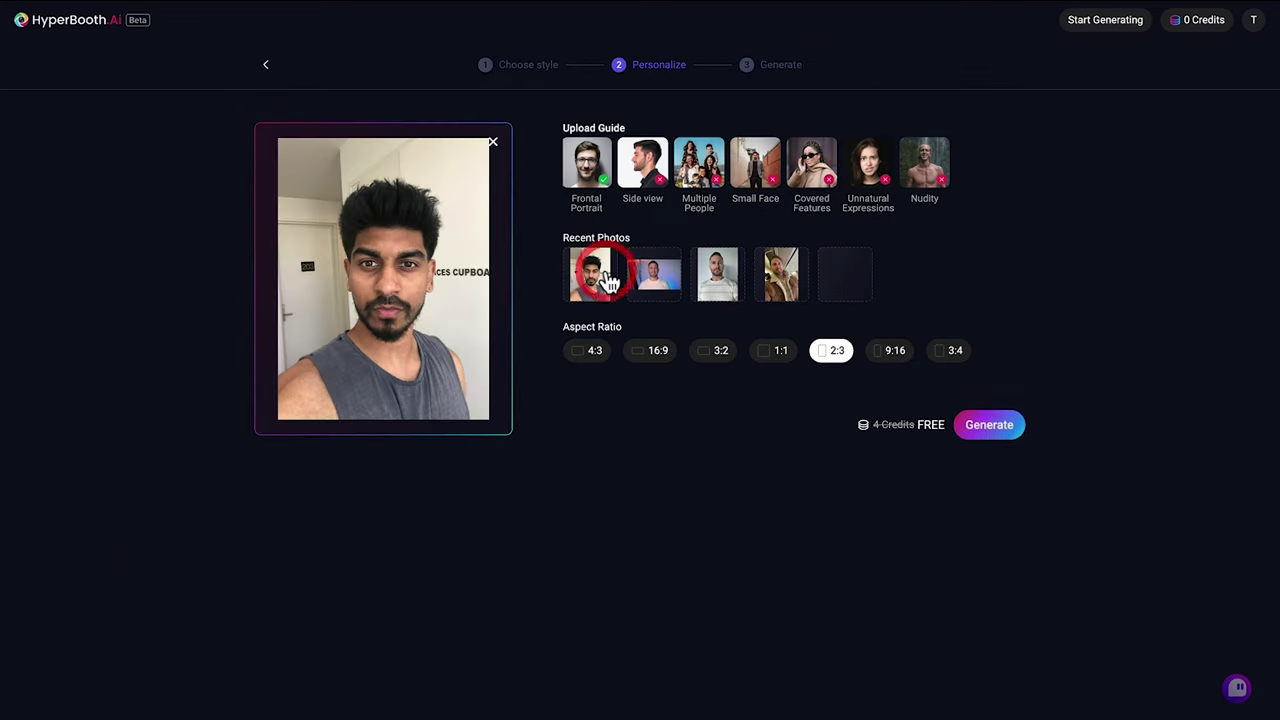
left_click(661, 360)
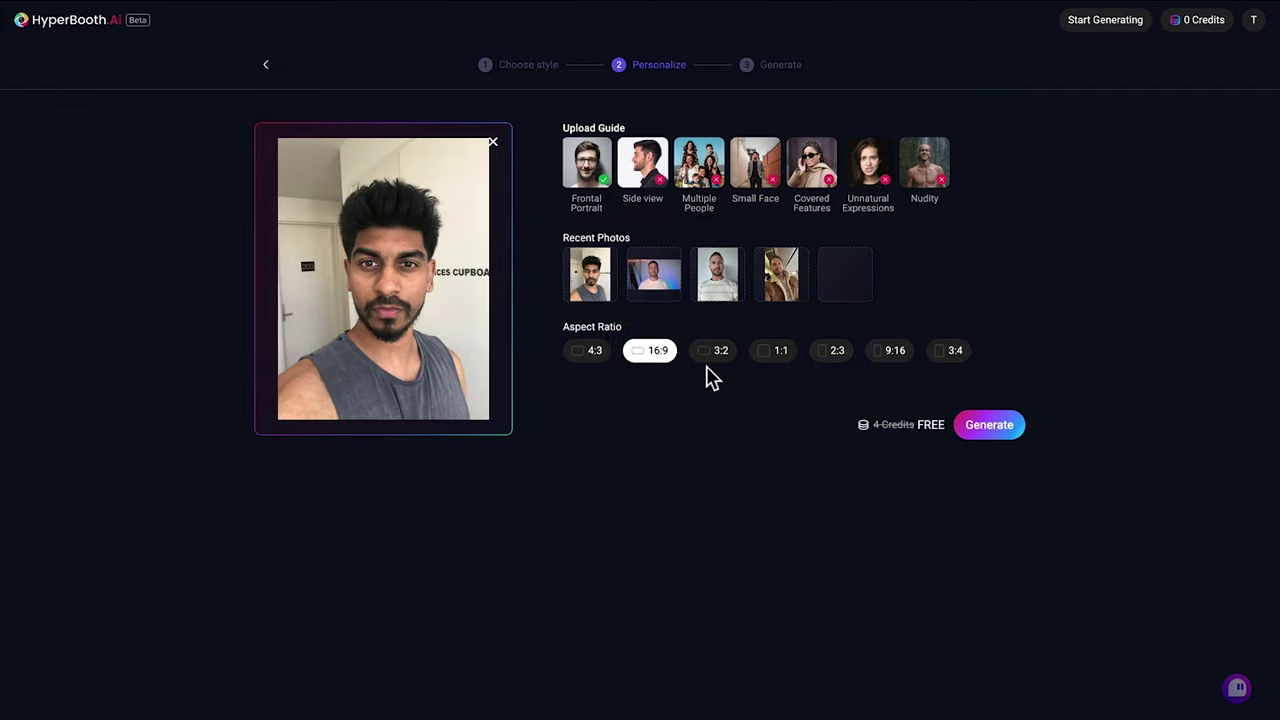
left_click(986, 424)
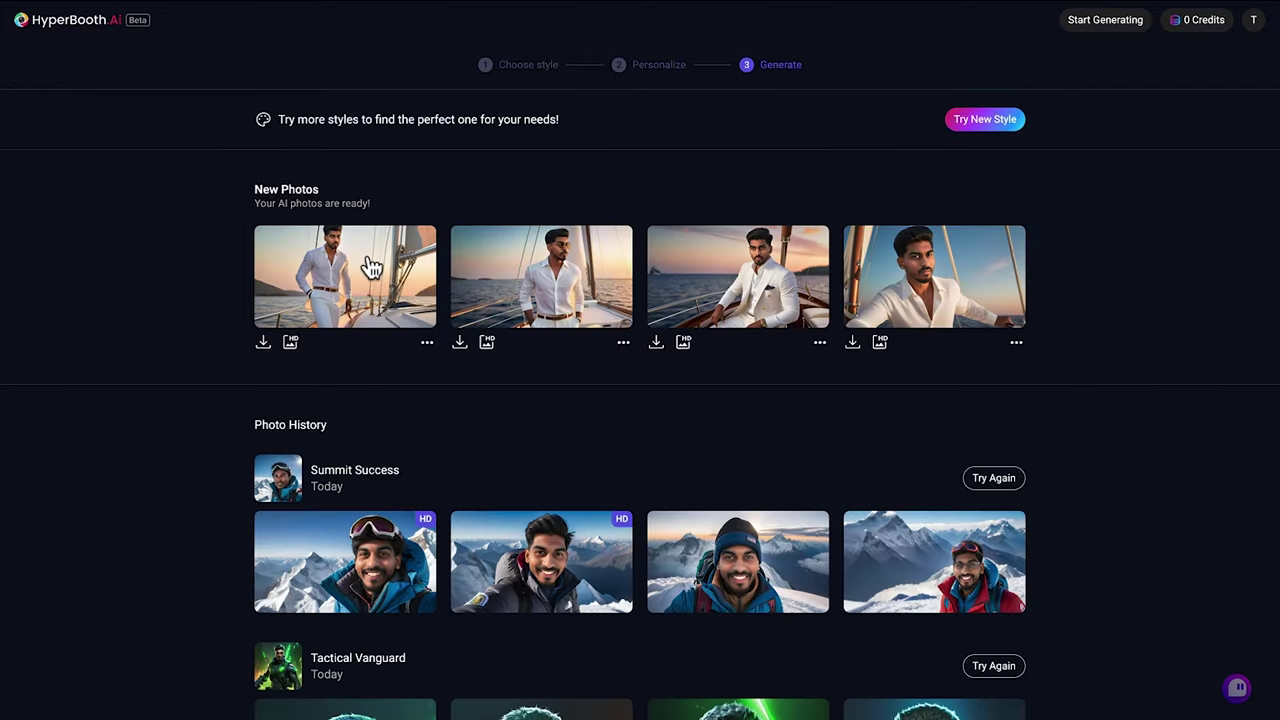
Step: Review all four yacht portraits full size, then upscale the seated white-suit one to HD
left_click(366, 262)
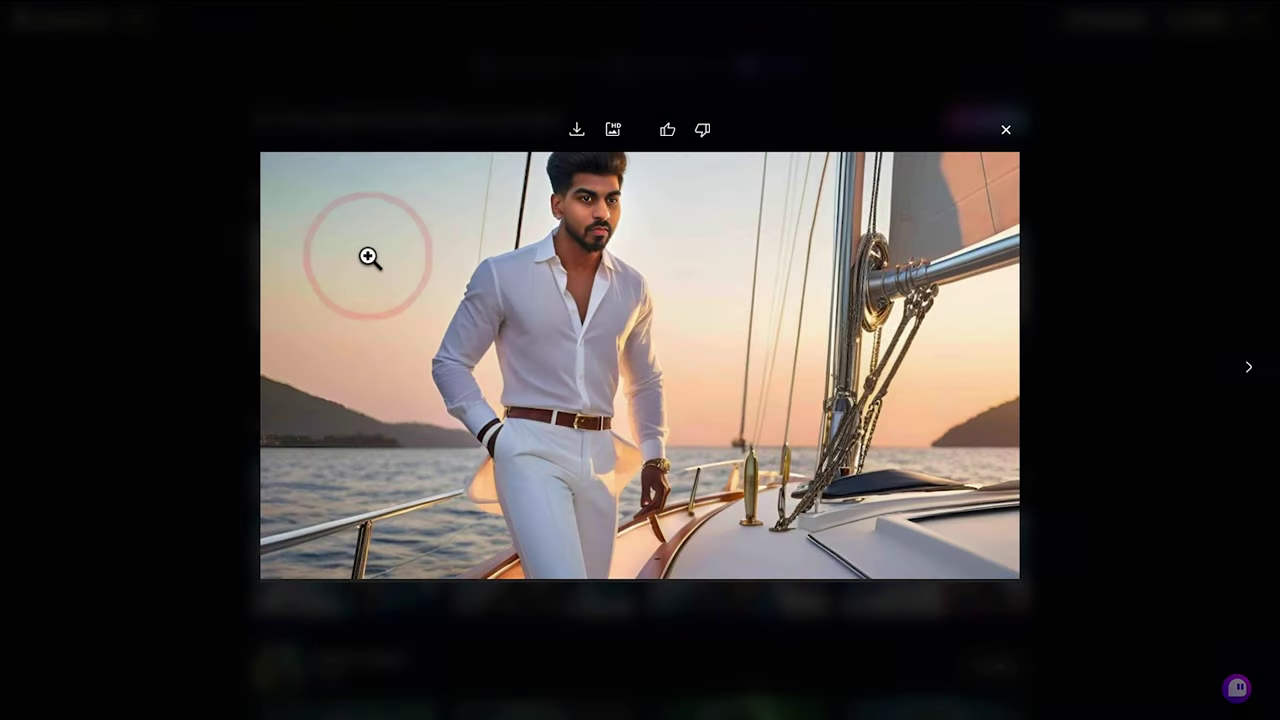
left_click(229, 257)
left_click(529, 271)
left_click(203, 277)
left_click(662, 298)
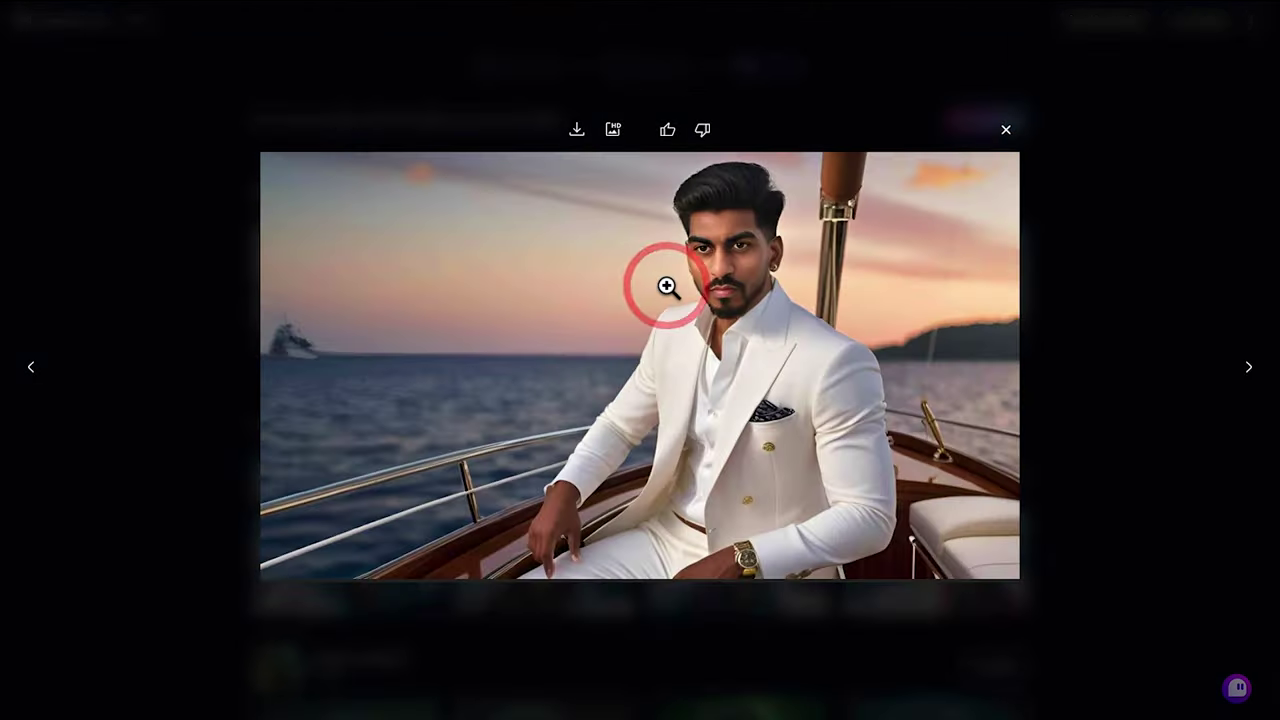
left_click(194, 262)
left_click(903, 283)
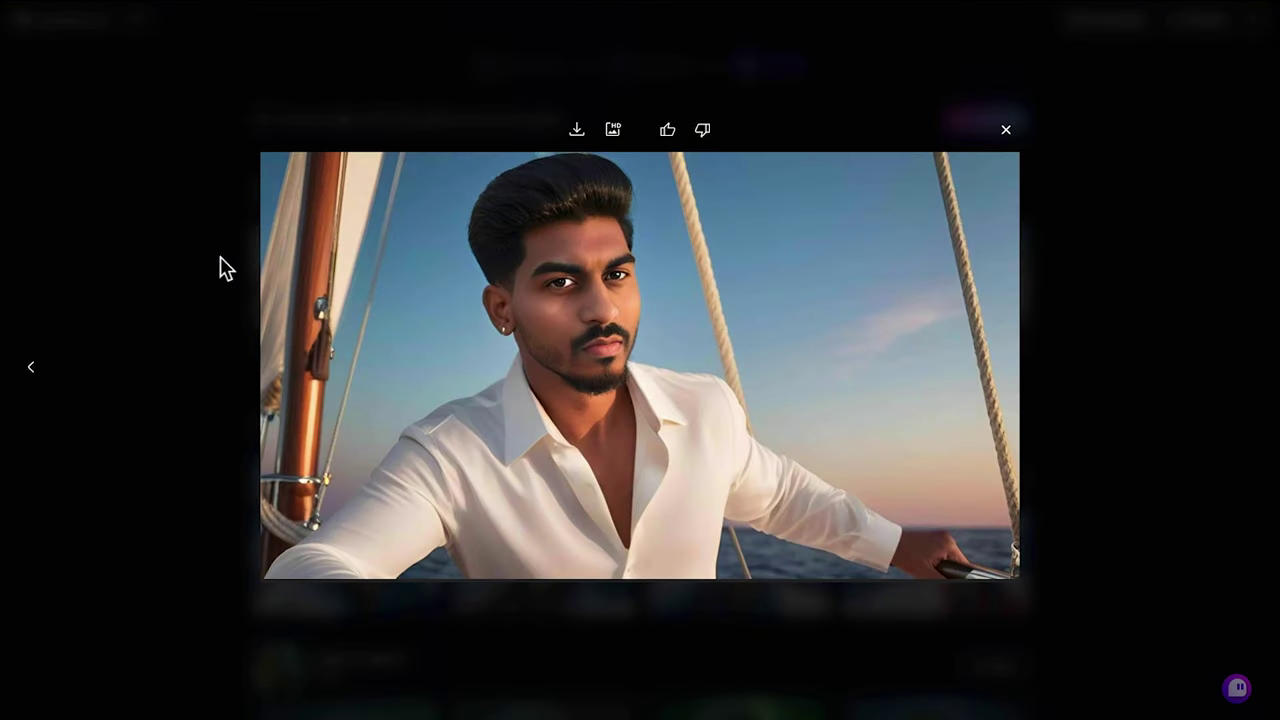
left_click(140, 258)
left_click(728, 283)
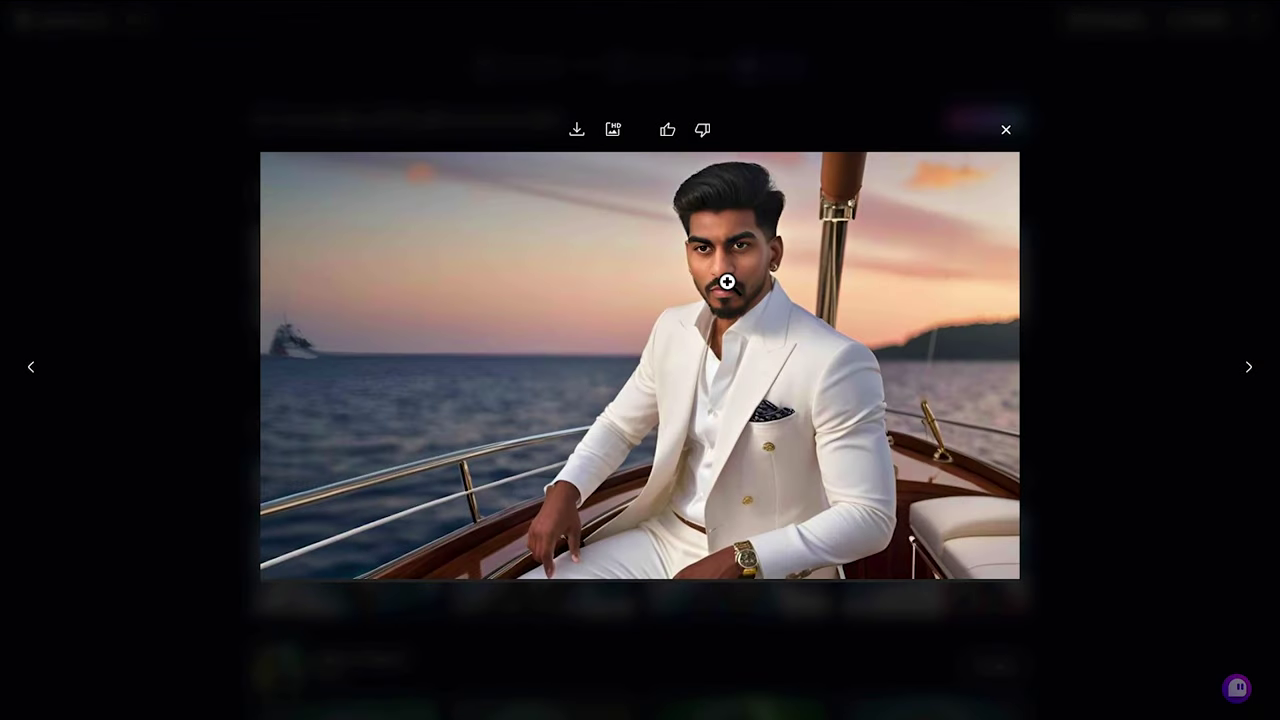
left_click(613, 130)
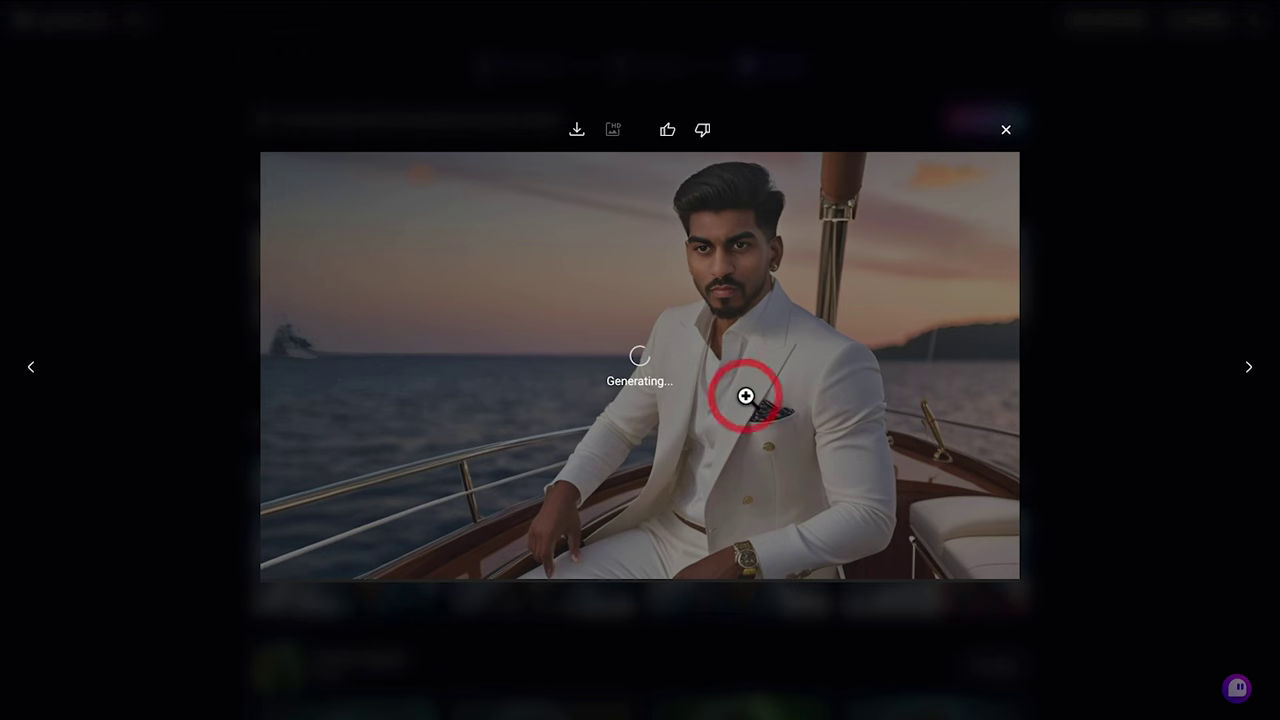